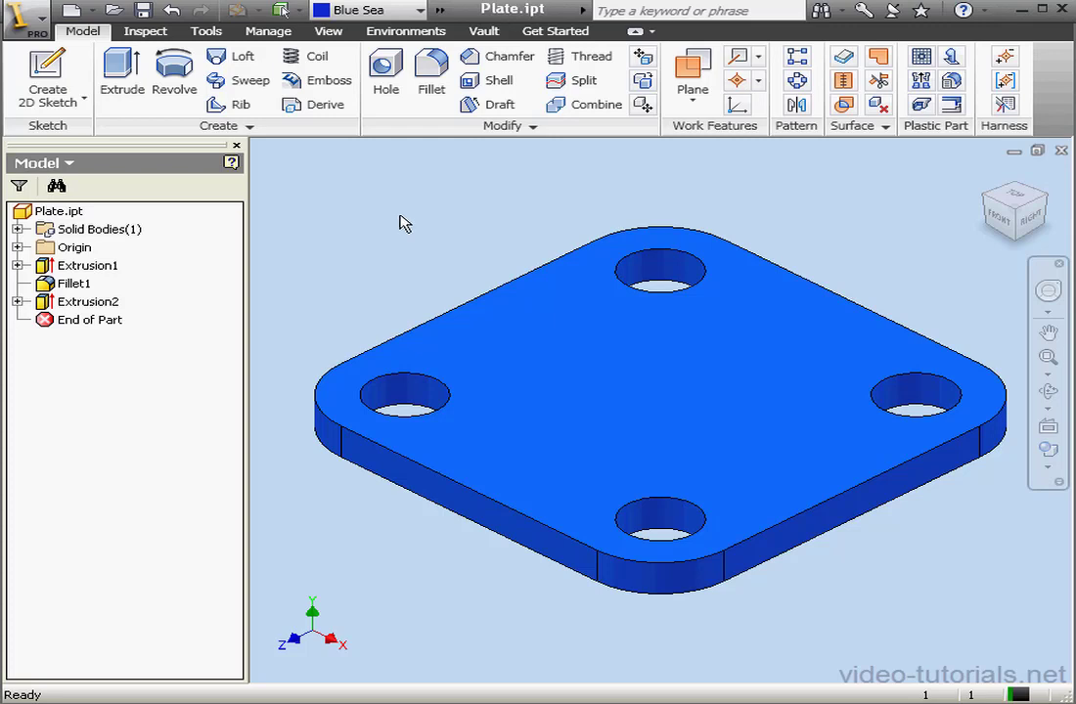
Create a new blank part, Part1, from the Quick Access New menu.
{"action": "left_click", "coordinate": [93, 12]}
{"action": "left_click", "coordinate": [109, 122]}
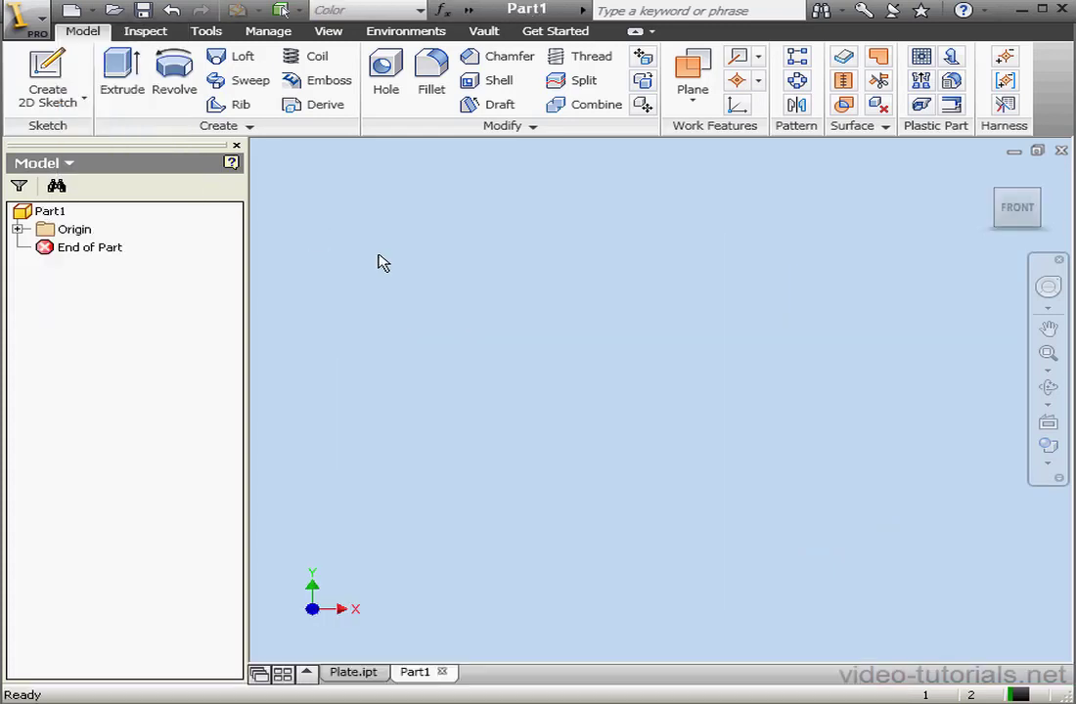
Start a Derive from Plate.ipt in folder 19 to open the Derived Part dialog.
{"action": "left_click", "coordinate": [269, 31]}
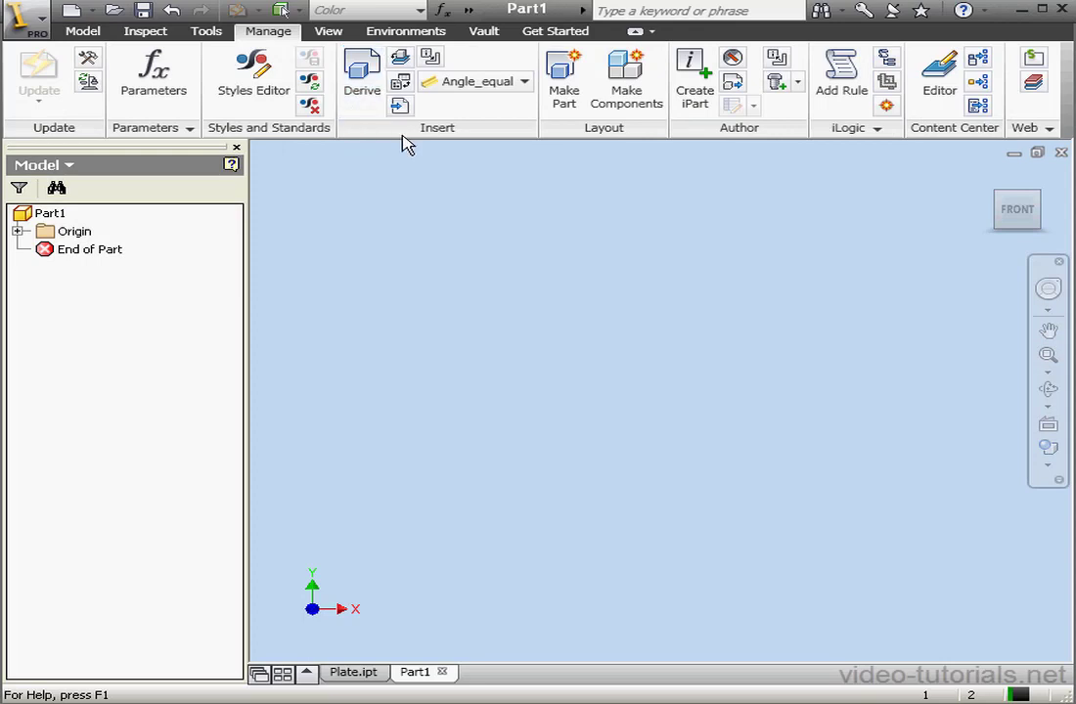
{"action": "left_click", "coordinate": [363, 78]}
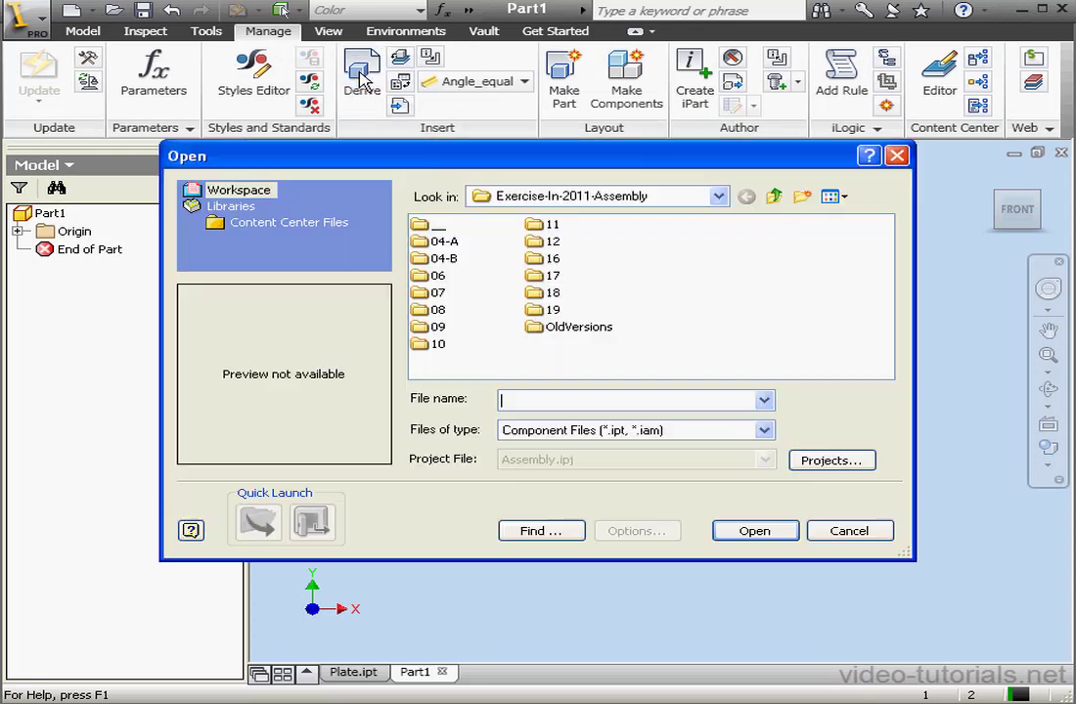
{"action": "double_click", "coordinate": [549, 309]}
{"action": "left_click", "coordinate": [454, 244]}
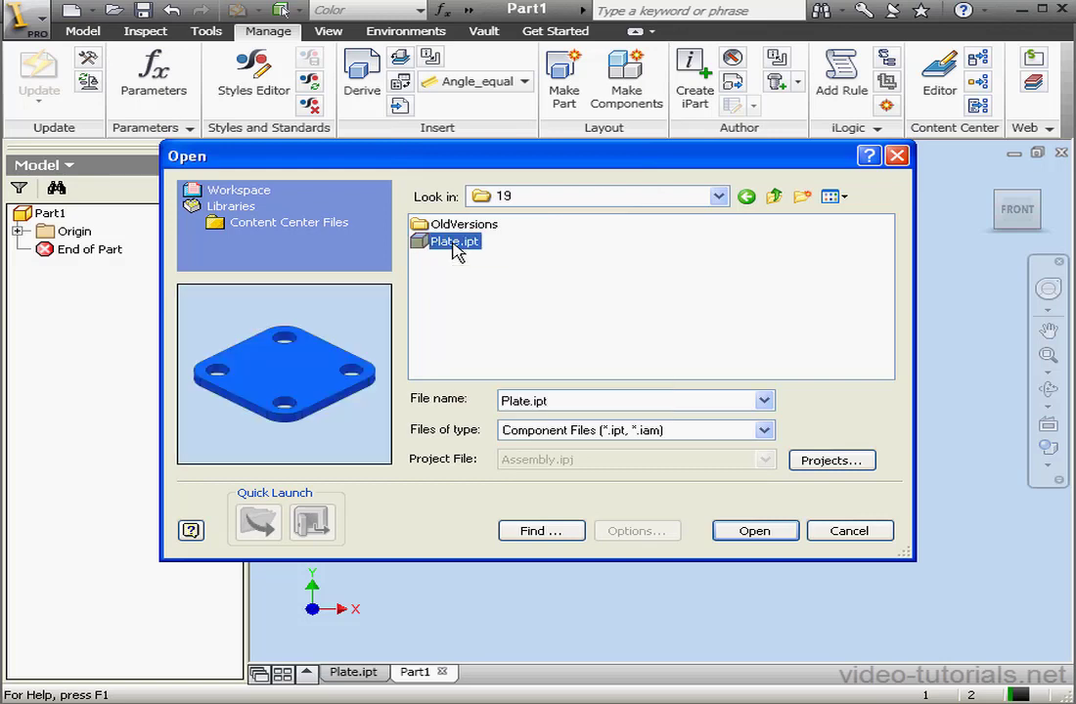
{"action": "left_click", "coordinate": [768, 532]}
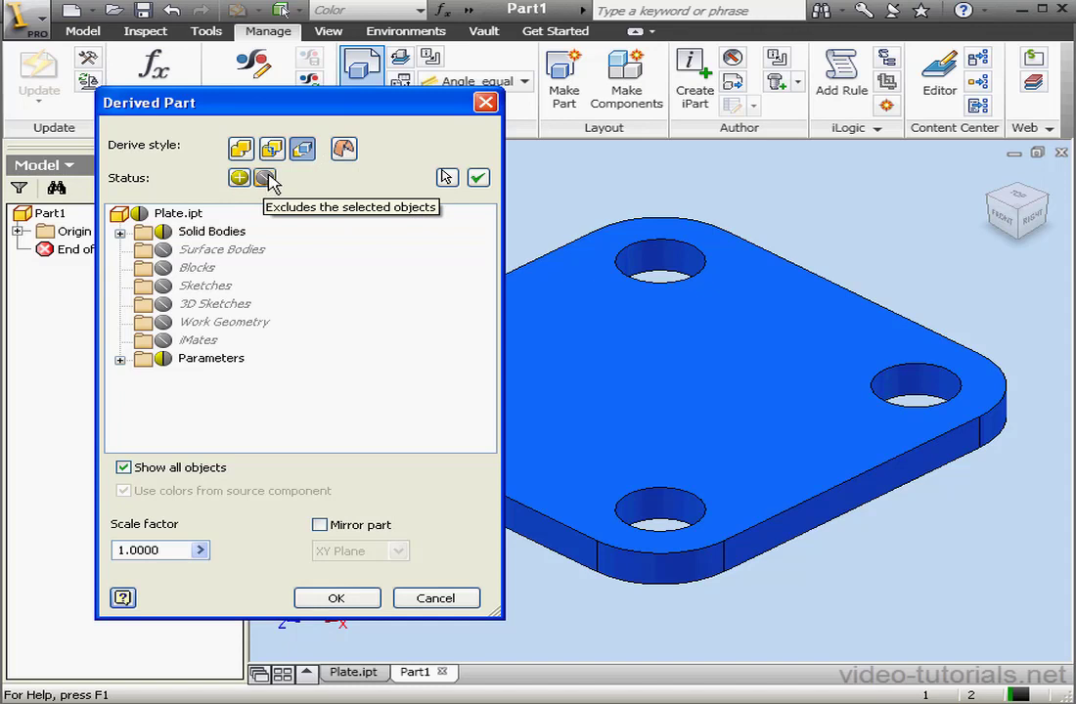
{"action": "left_click", "coordinate": [119, 234]}
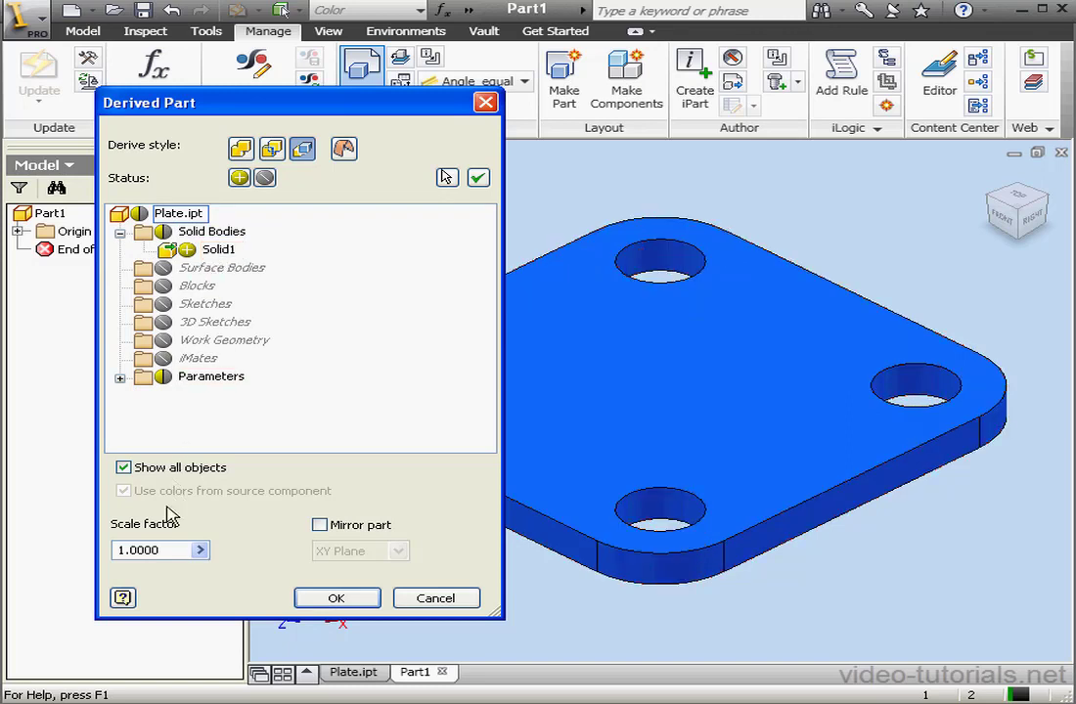
{"action": "left_click_drag", "start_coordinate": [168, 551], "coordinate": [107, 550]}
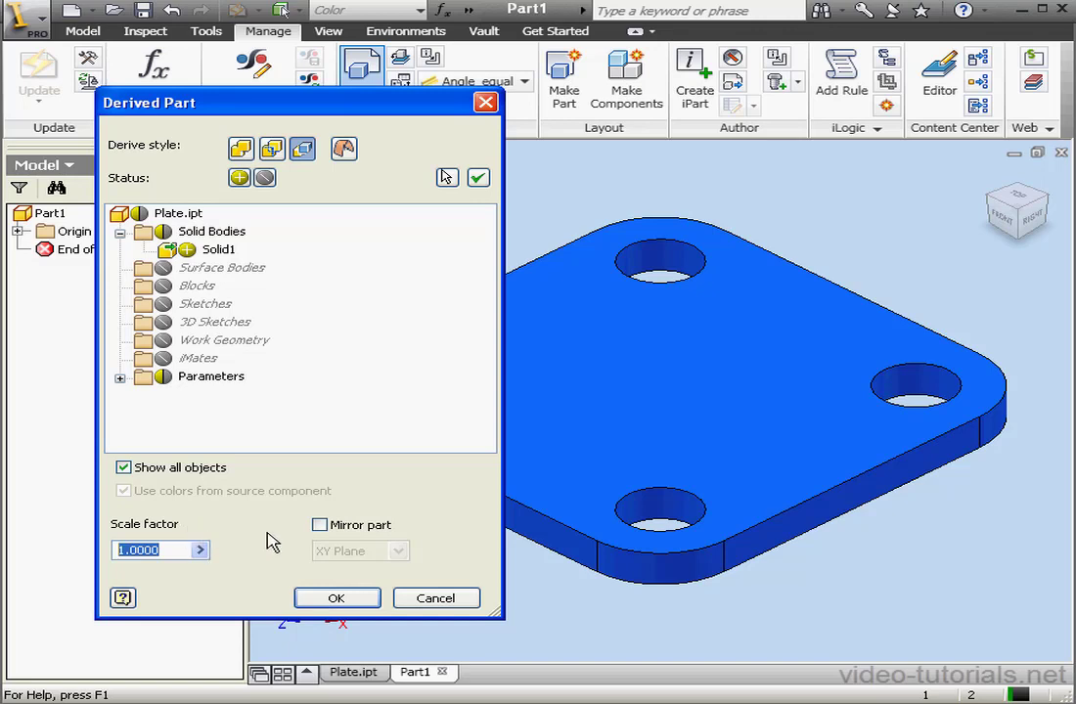
Try YZ and XZ mirror planes, then derive Plate.ipt's body unmirrored at scale 1.0000.
{"action": "left_click", "coordinate": [320, 526]}
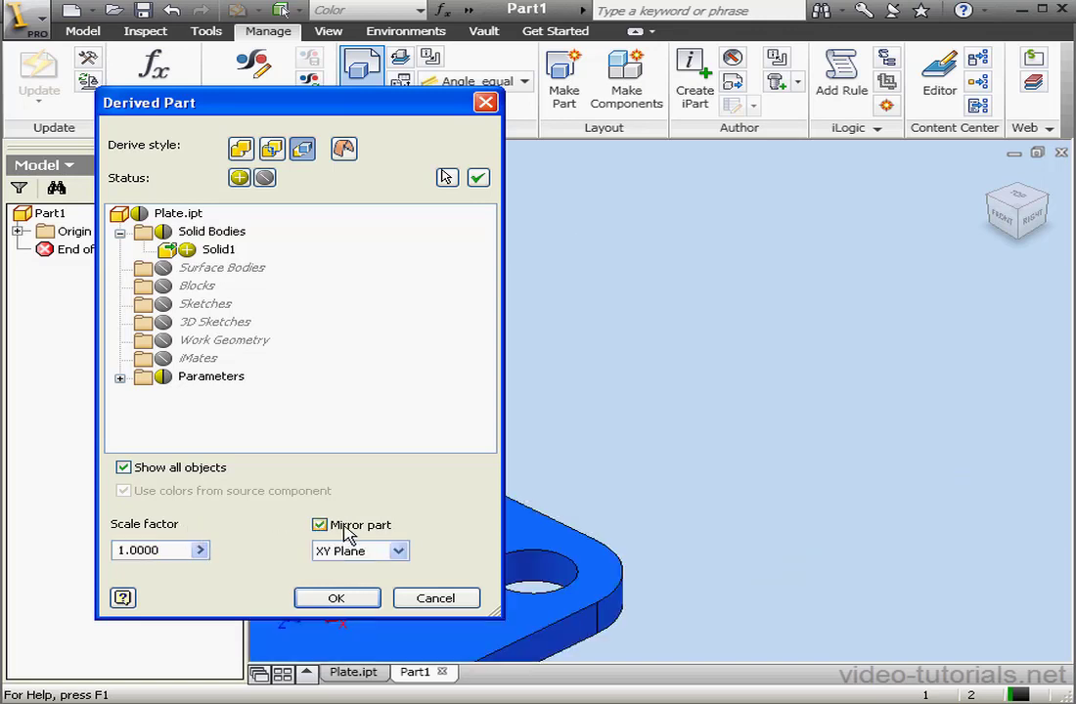
{"action": "left_click", "coordinate": [397, 550]}
{"action": "left_click", "coordinate": [377, 581]}
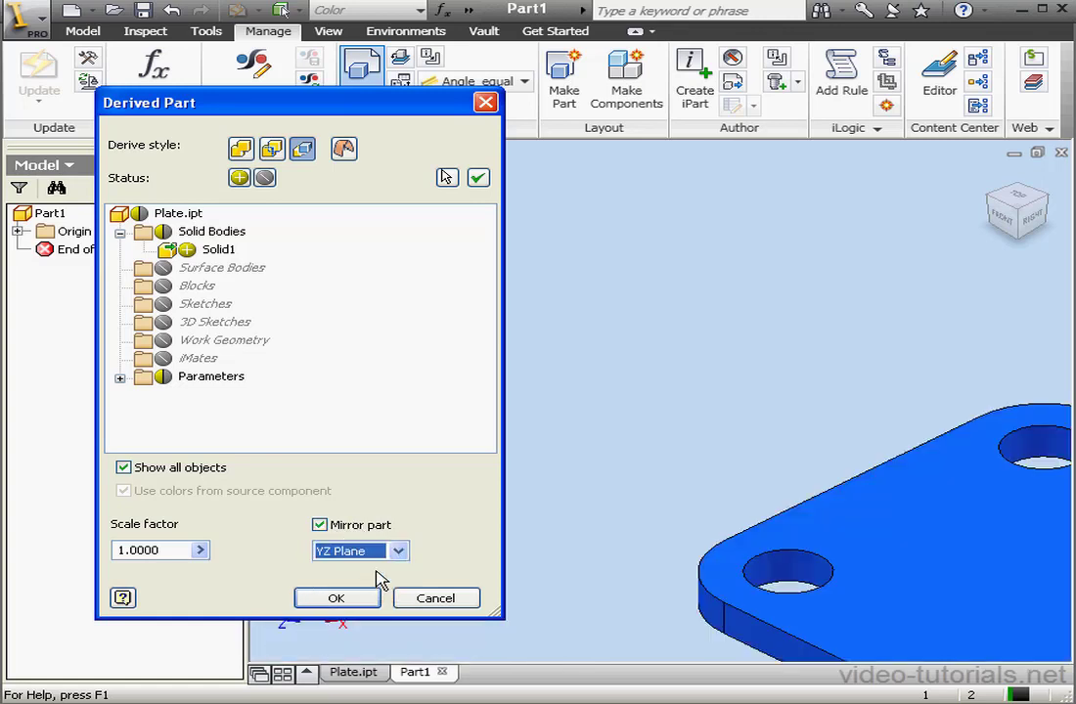
{"action": "left_click", "coordinate": [397, 551]}
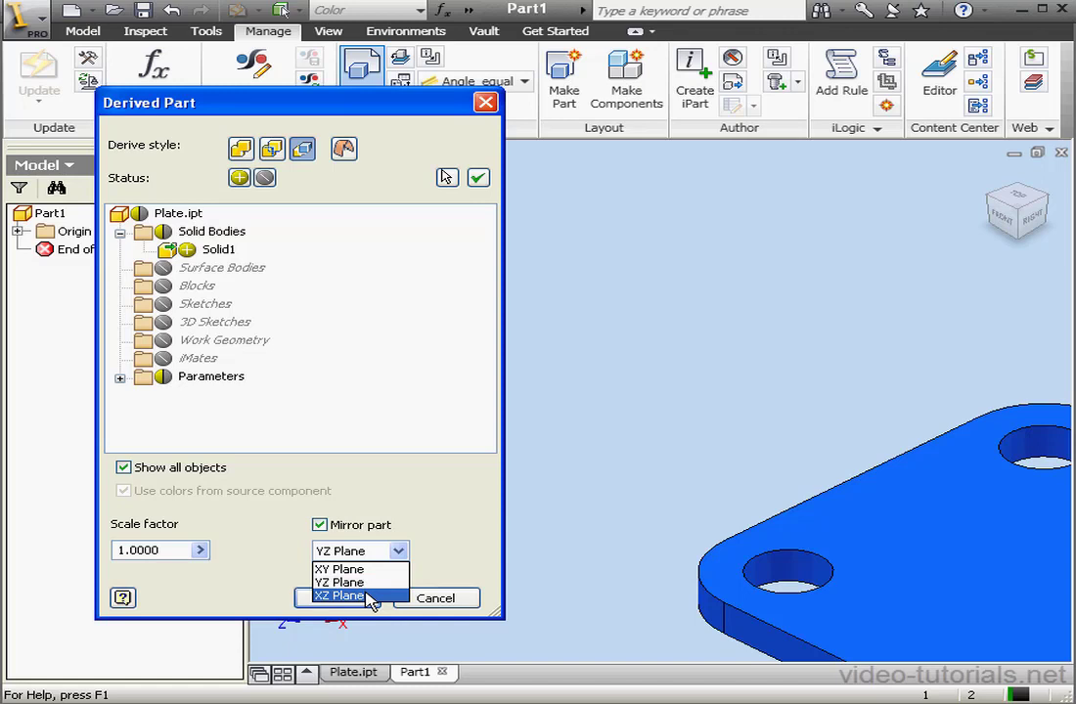
{"action": "left_click", "coordinate": [352, 595]}
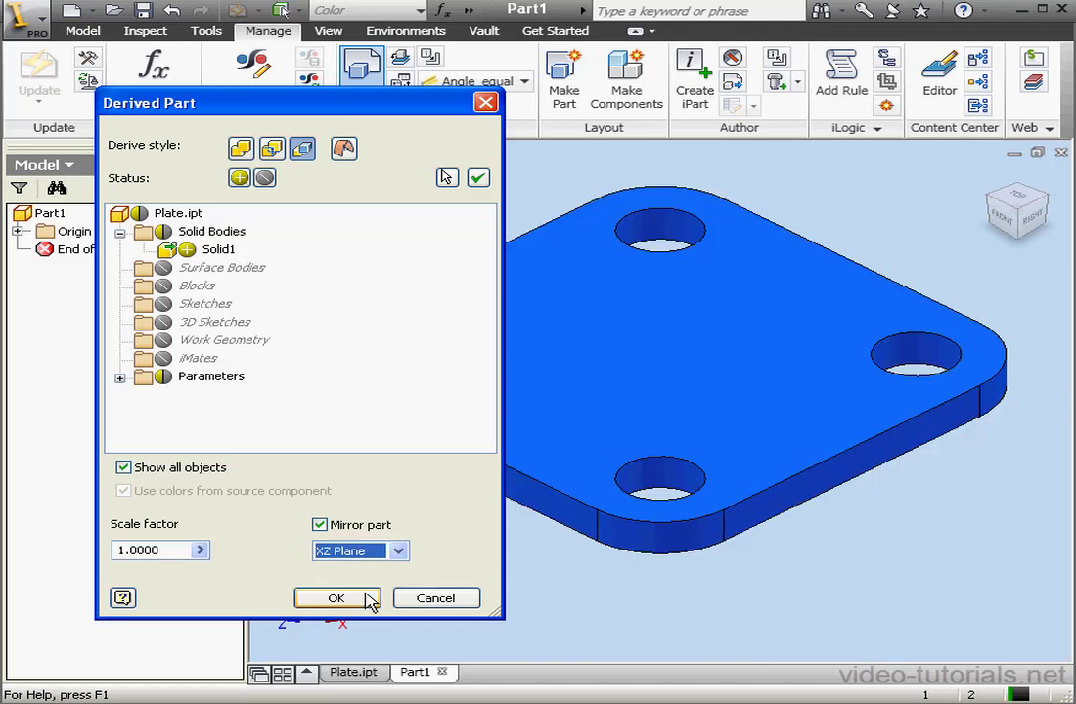
{"action": "left_click", "coordinate": [319, 525]}
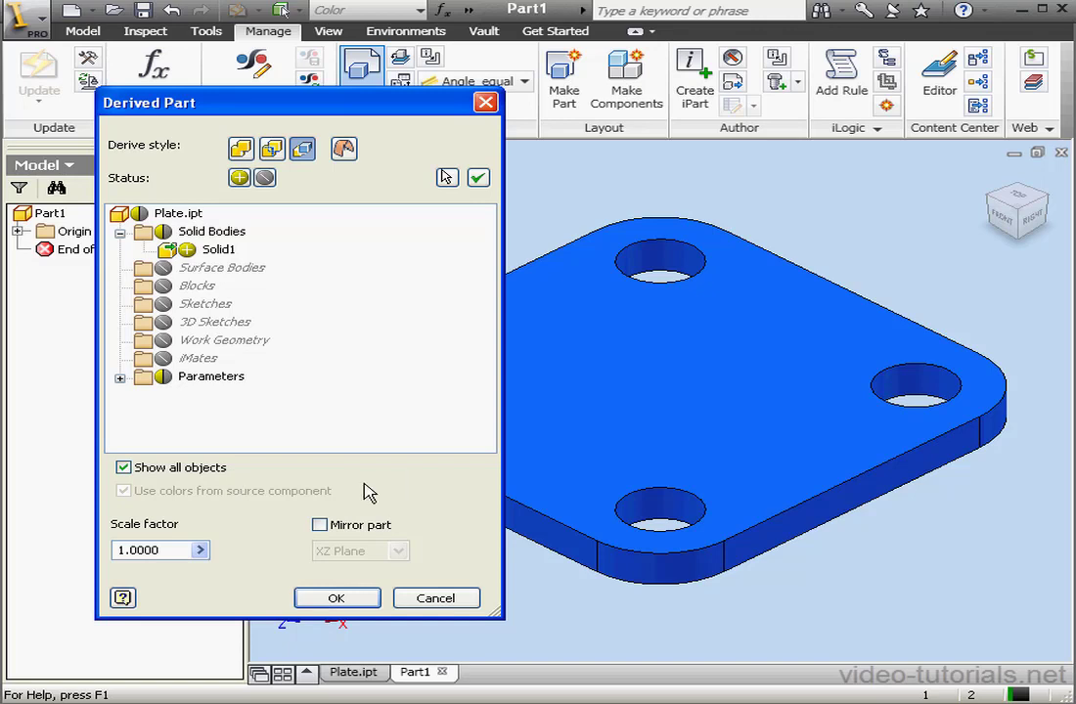
{"action": "left_click", "coordinate": [358, 602]}
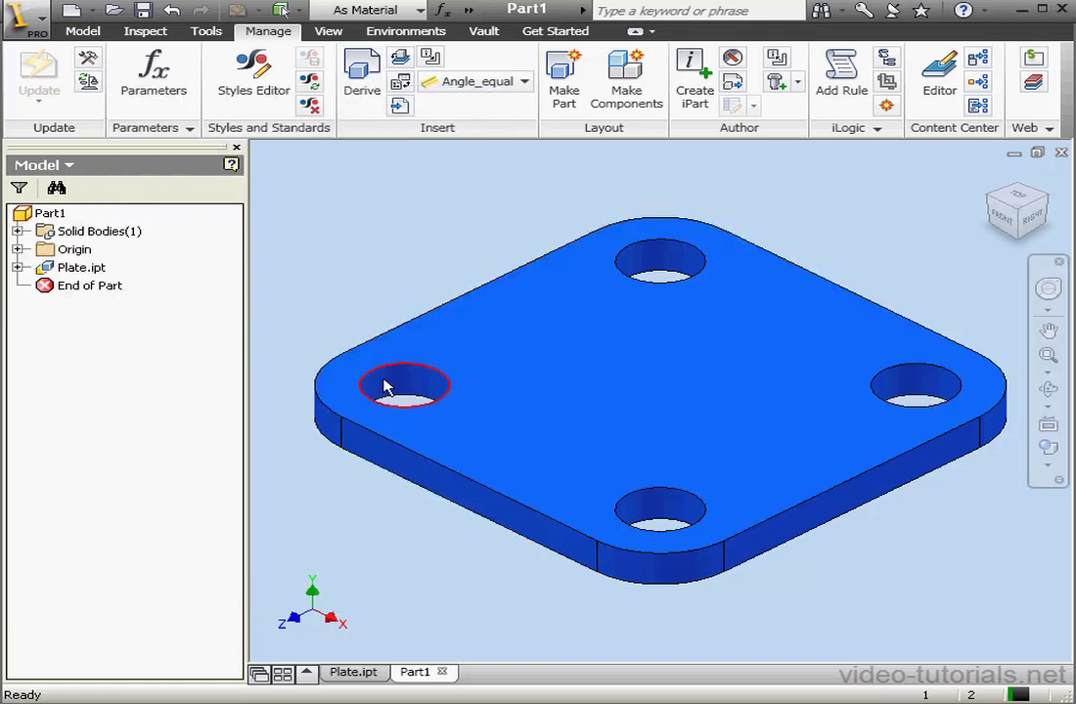
Save the part as Plate-2.ipt in folder 19 by editing the Plate.ipt name.
{"action": "left_click", "coordinate": [140, 11]}
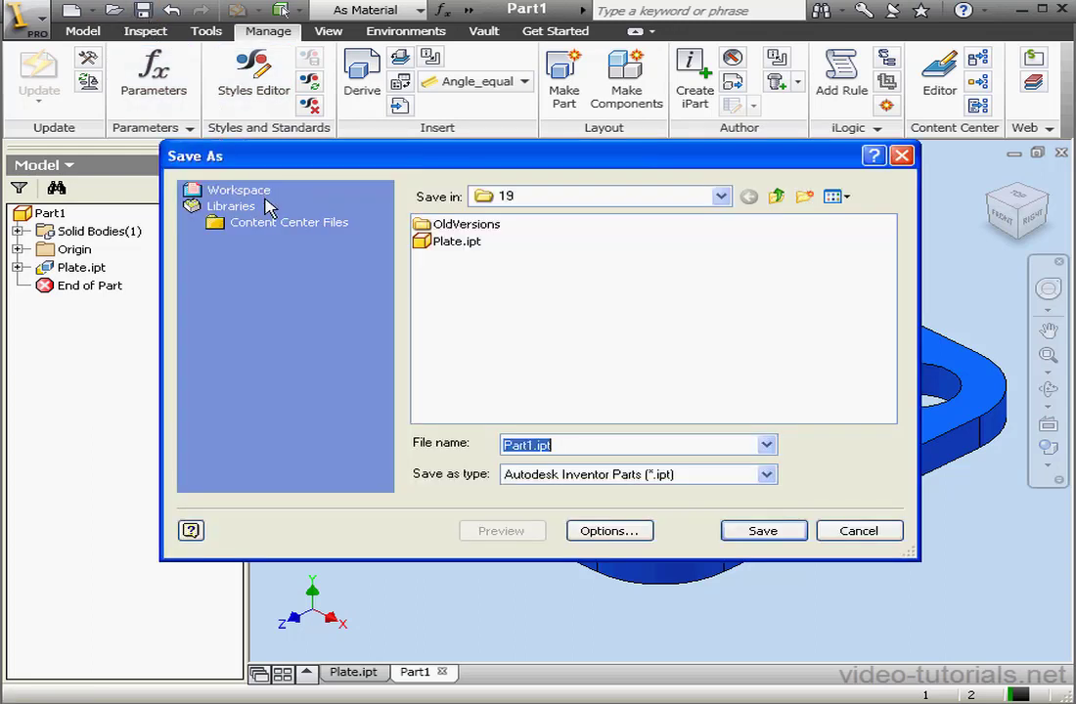
{"action": "left_click", "coordinate": [453, 245]}
{"action": "double_click", "coordinate": [534, 446]}
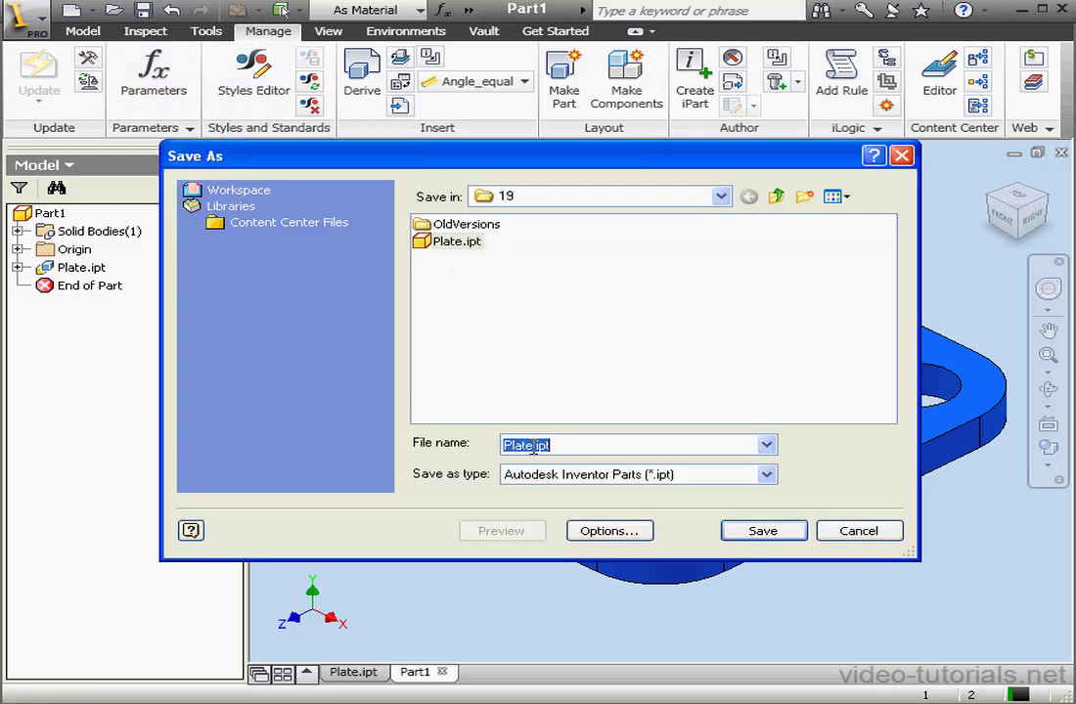
{"action": "left_click", "coordinate": [532, 446]}
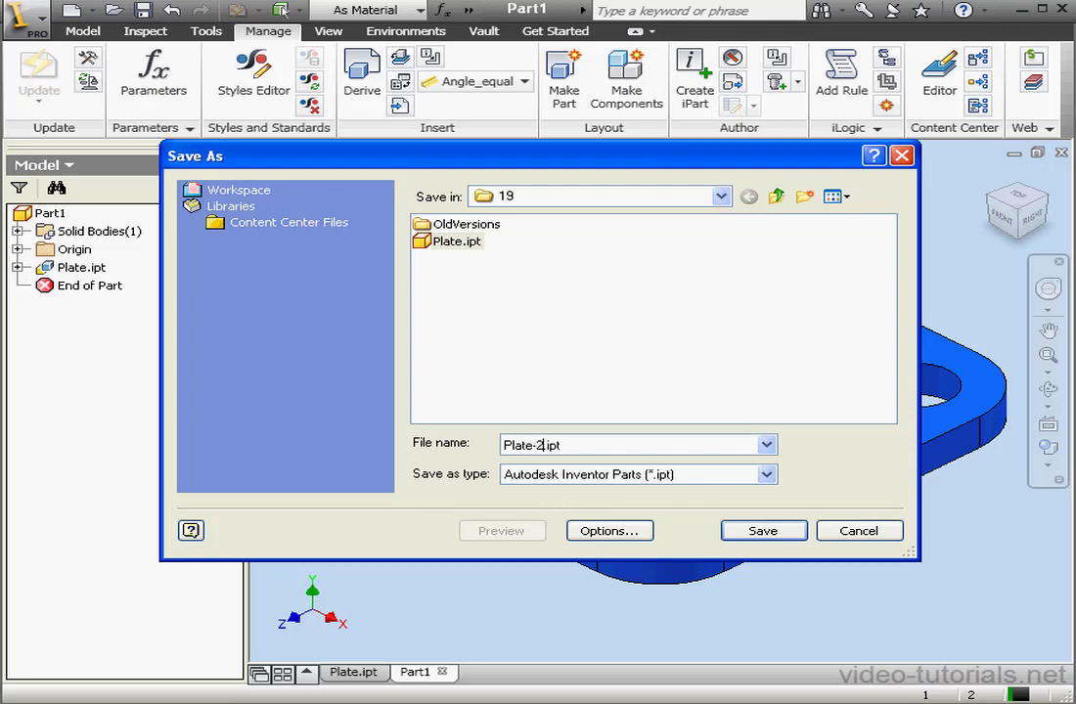
{"action": "left_click", "coordinate": [756, 531]}
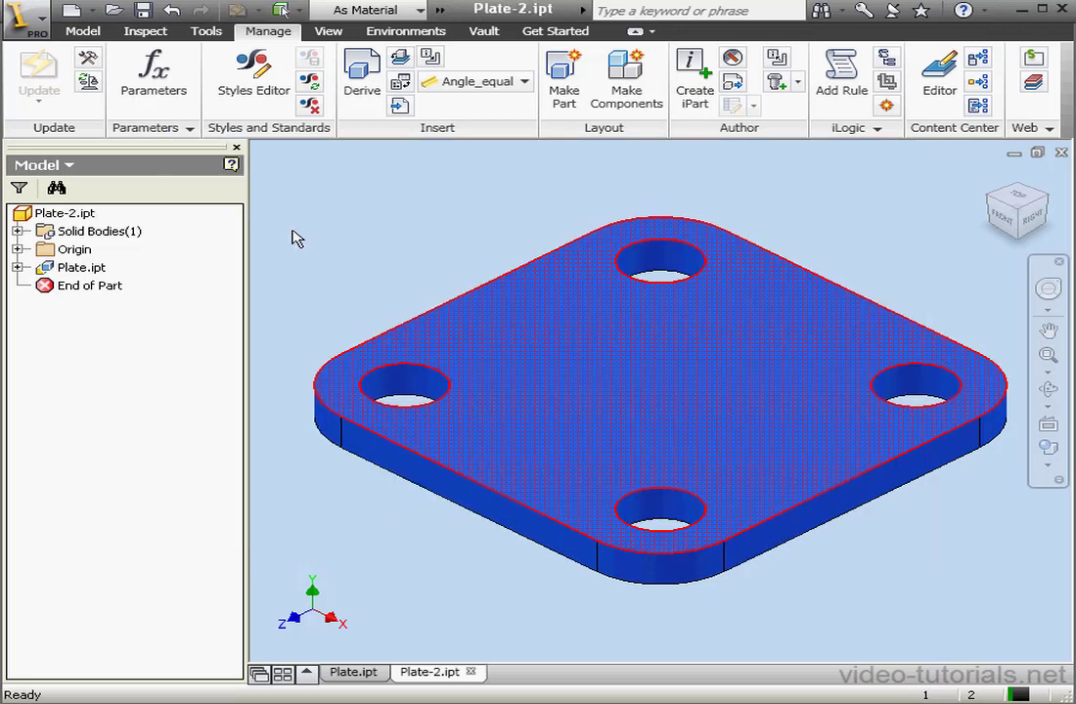
Select Solid1::Plate.ipt under Solid Bodies and apply the Green appearance.
{"action": "left_click", "coordinate": [17, 267]}
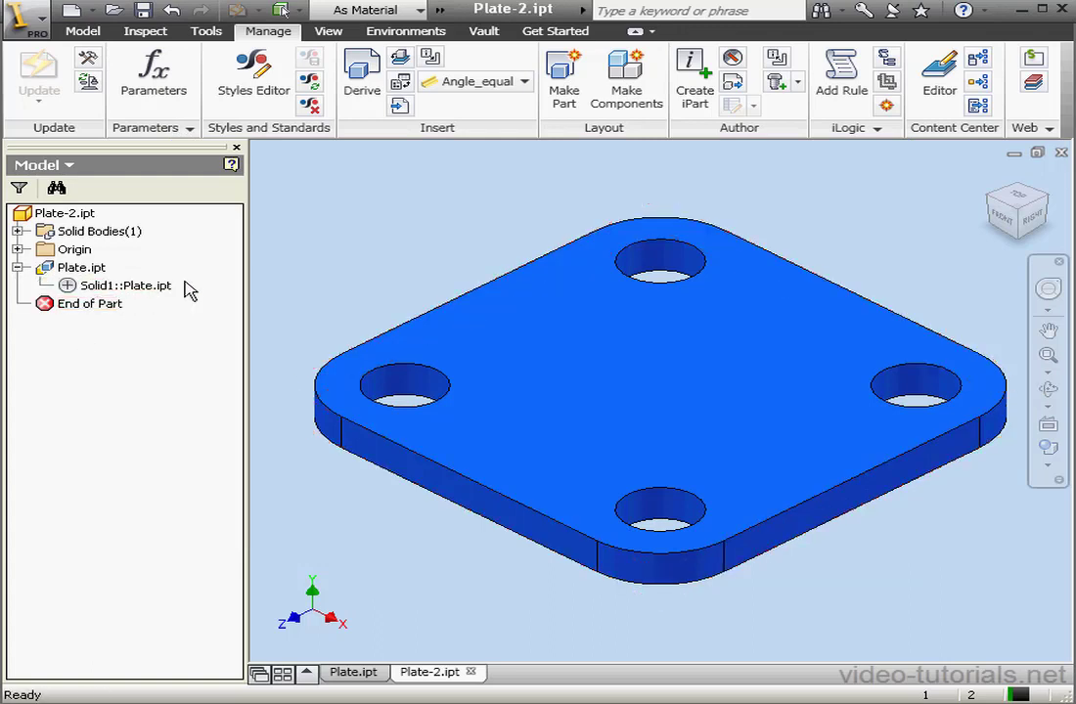
{"action": "left_click", "coordinate": [16, 230]}
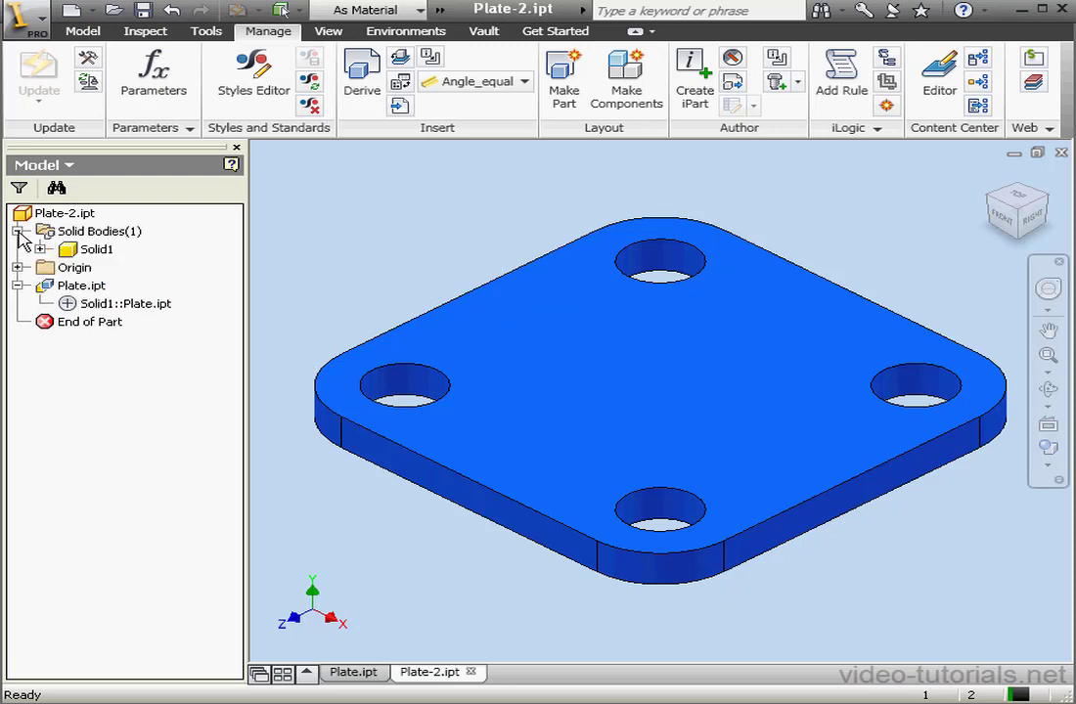
{"action": "left_click", "coordinate": [39, 249]}
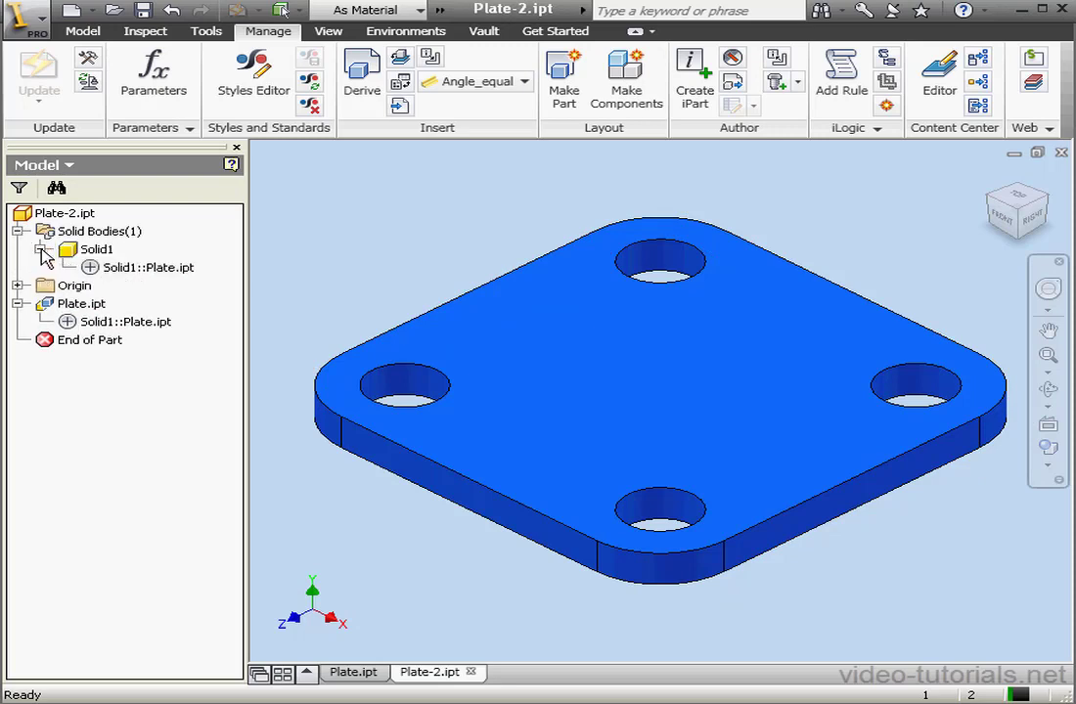
{"action": "left_click", "coordinate": [115, 270]}
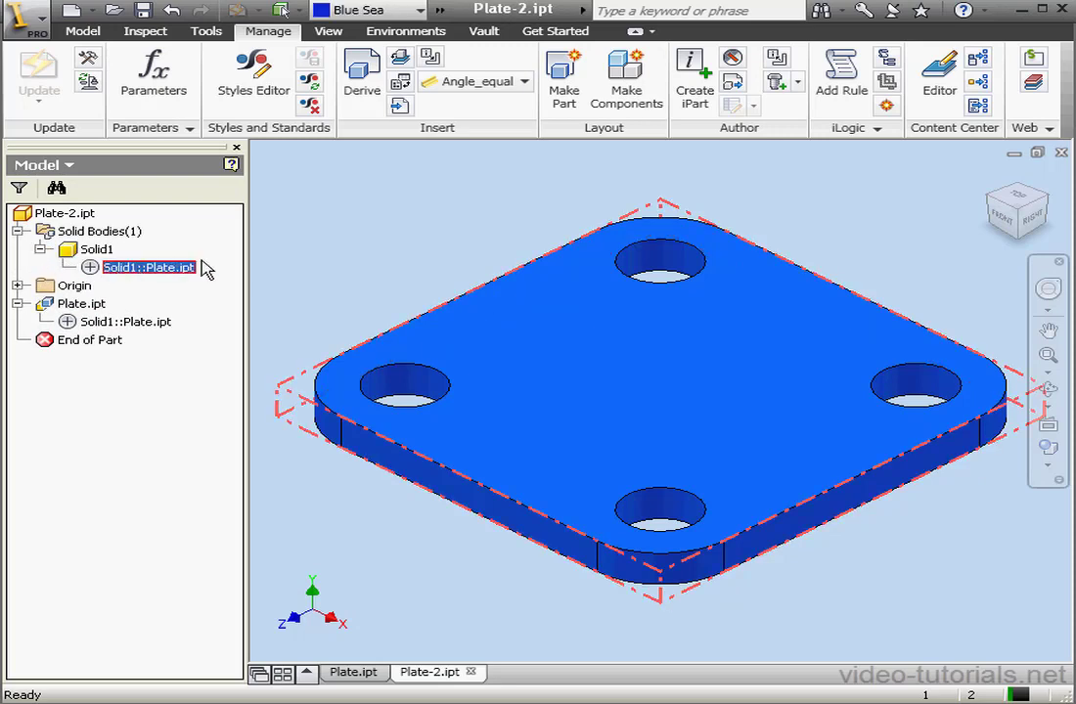
{"action": "left_click", "coordinate": [420, 11]}
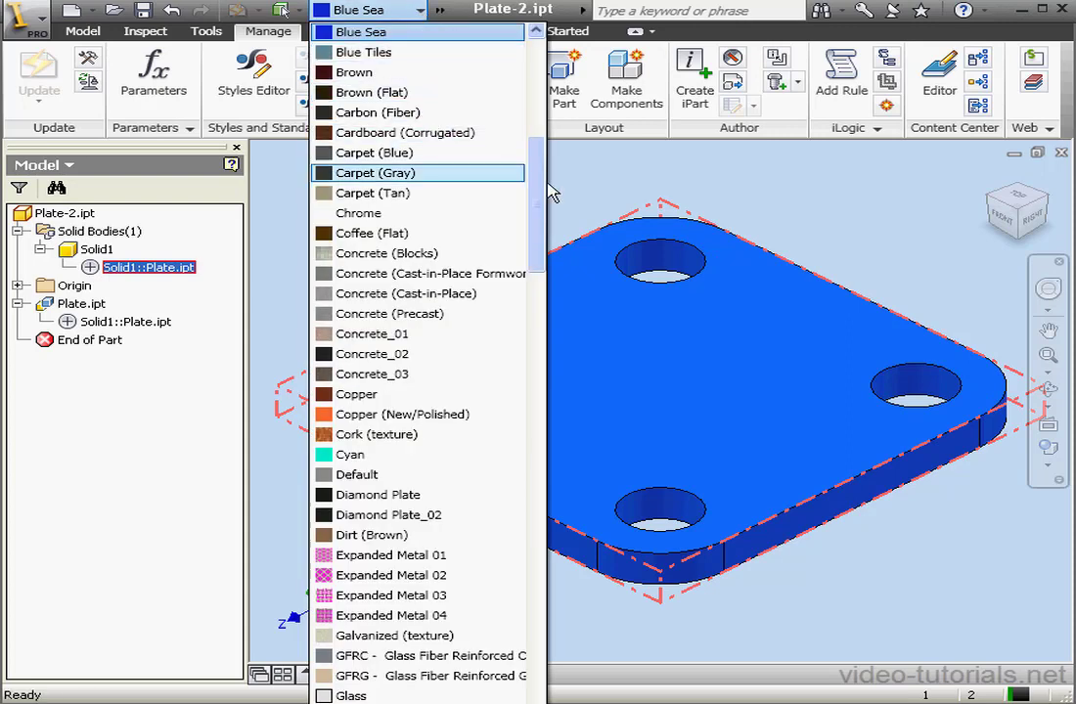
{"action": "left_click_drag", "start_coordinate": [540, 196], "coordinate": [504, 293]}
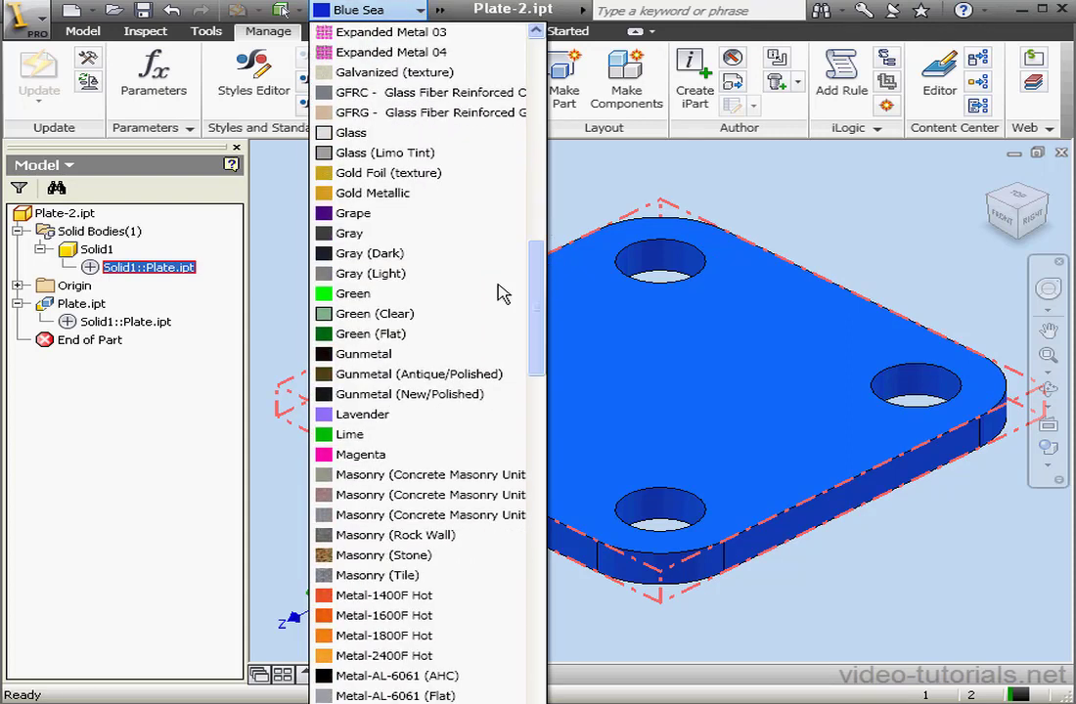
{"action": "left_click", "coordinate": [353, 293]}
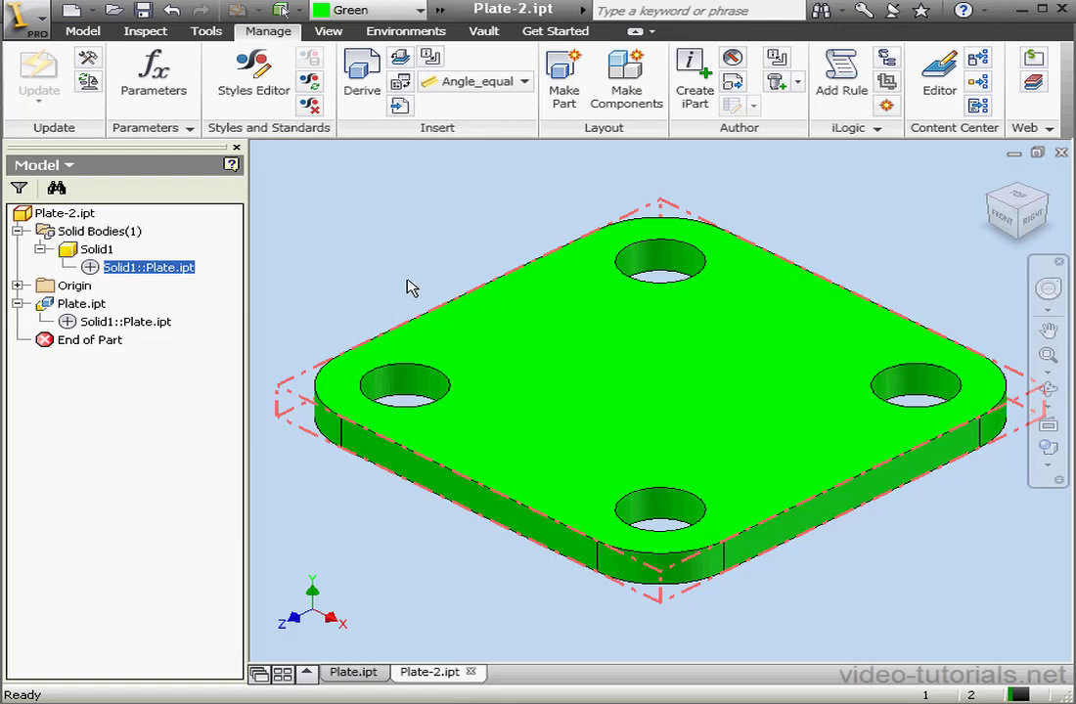
Fillet the plate's 8 top outer edges at 0.125 in as Fillet1.
{"action": "left_click", "coordinate": [86, 33]}
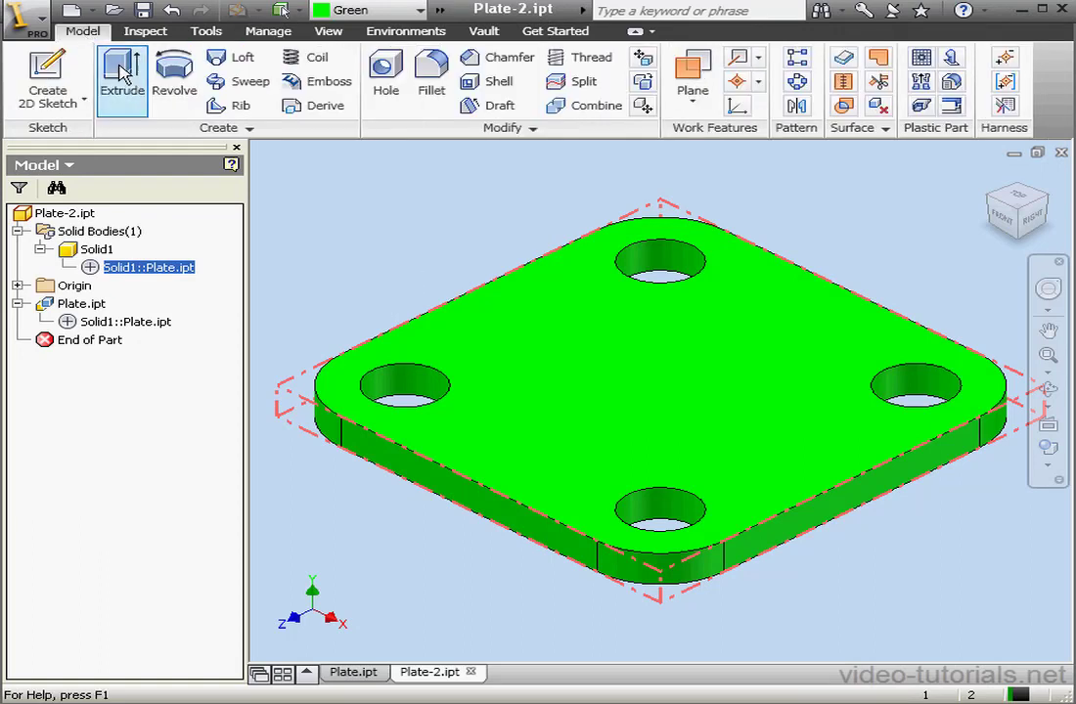
{"action": "left_click", "coordinate": [432, 69]}
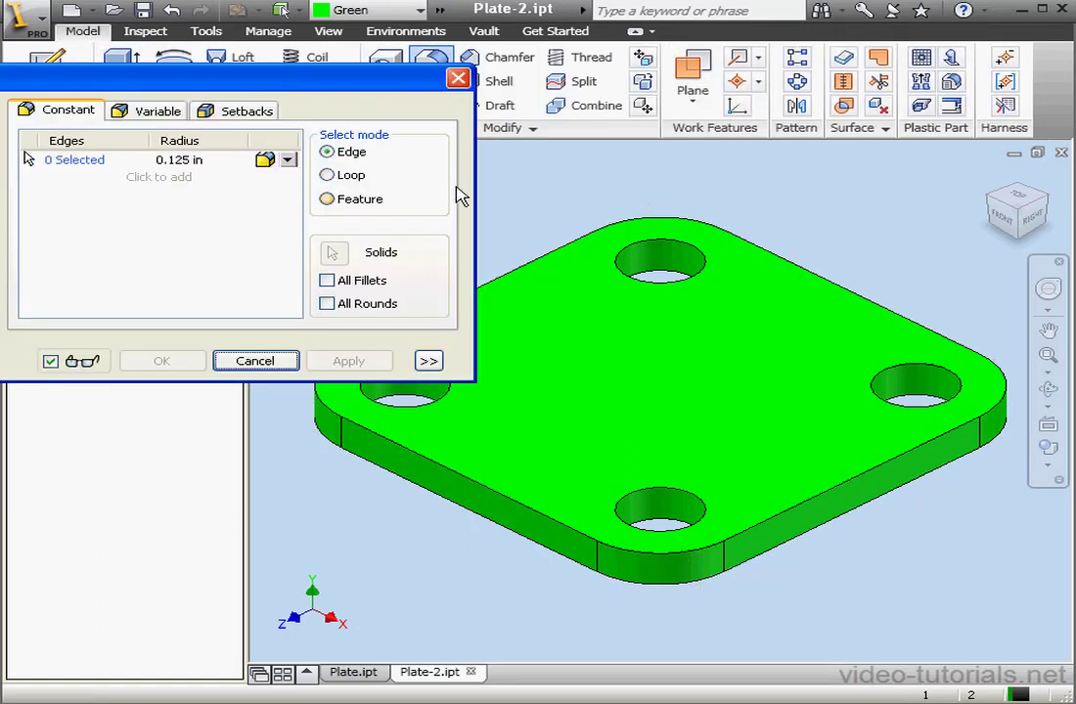
{"action": "left_click", "coordinate": [791, 504]}
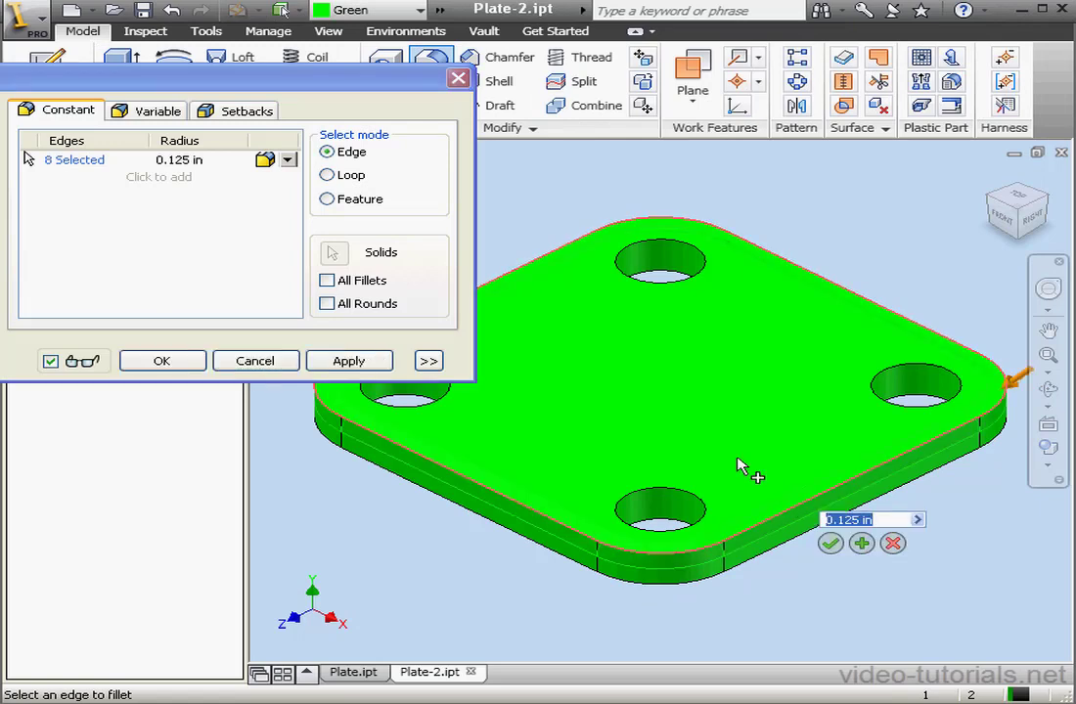
{"action": "left_click", "coordinate": [352, 362]}
{"action": "left_click", "coordinate": [279, 363]}
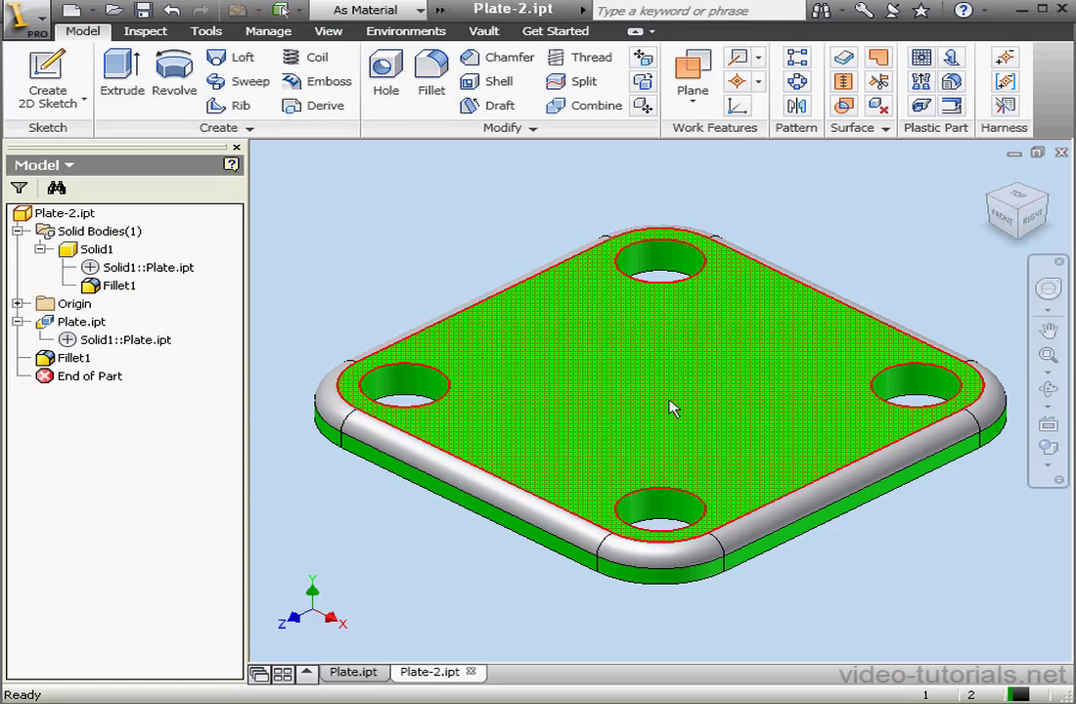
Sketch a rectangle near the centre of the plate's top face and finish the sketch.
{"action": "right_click", "coordinate": [673, 395]}
{"action": "left_click", "coordinate": [753, 465]}
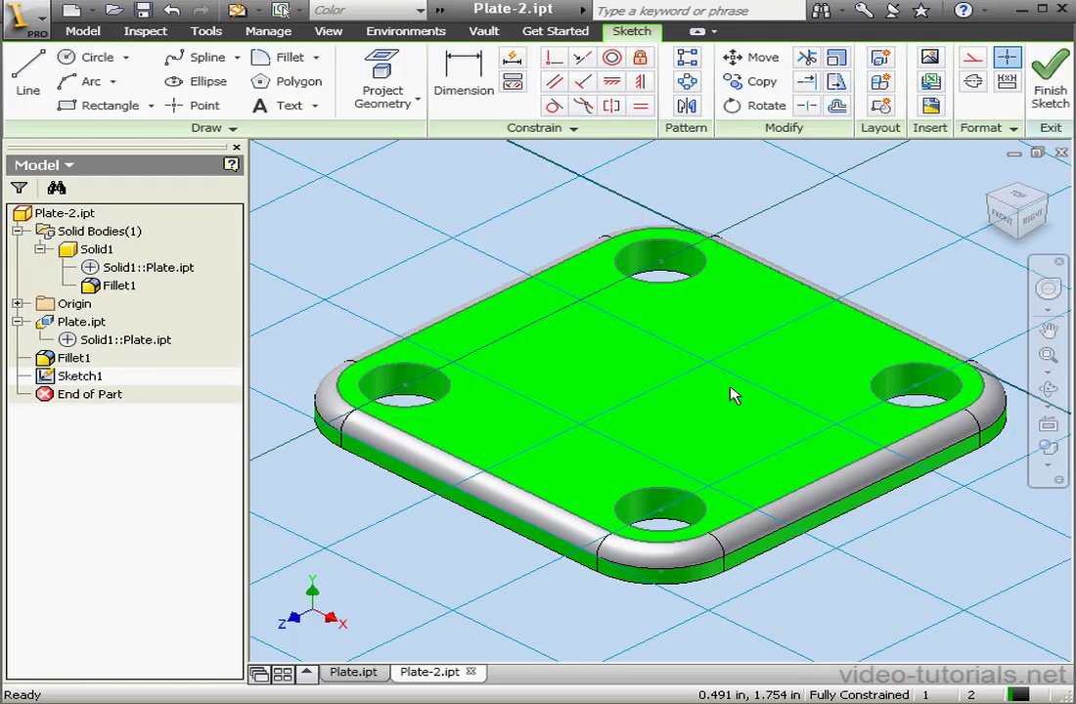
{"action": "left_click", "coordinate": [98, 106]}
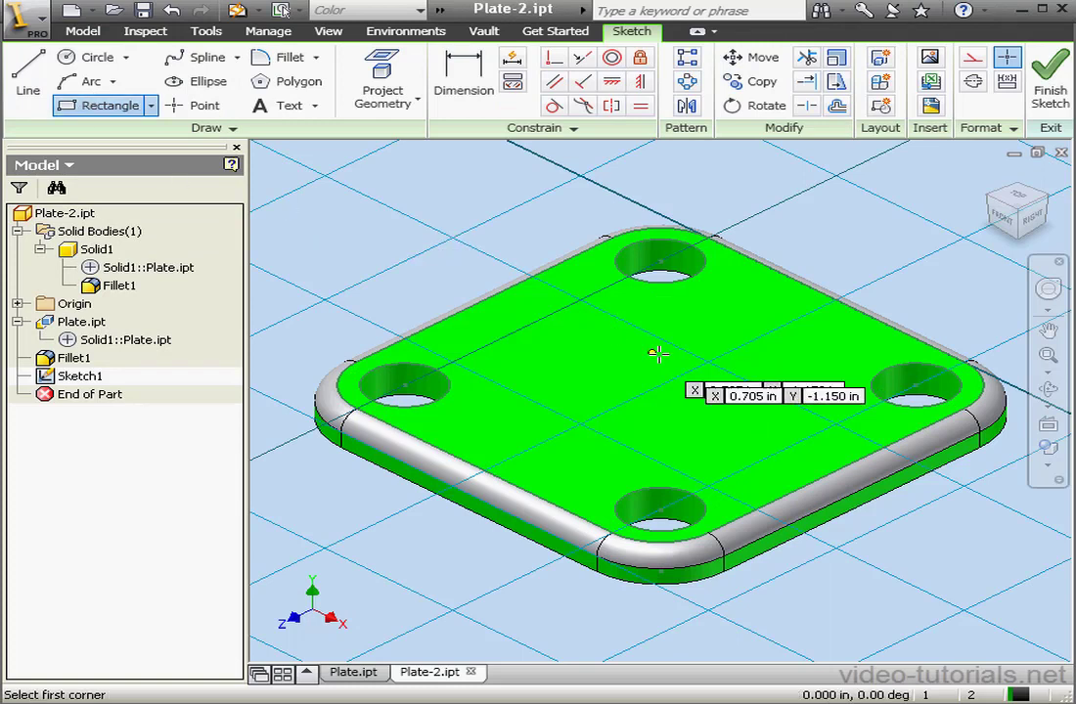
{"action": "left_click", "coordinate": [631, 340]}
{"action": "left_click", "coordinate": [669, 440]}
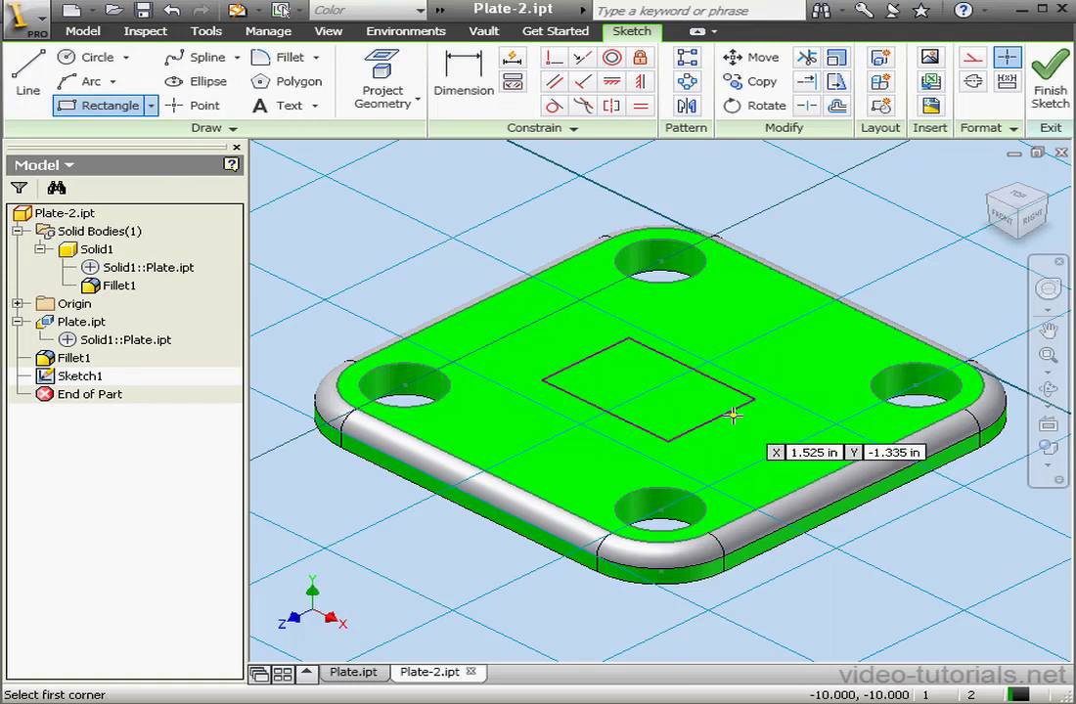
{"action": "right_click", "coordinate": [847, 235]}
{"action": "left_click", "coordinate": [885, 244]}
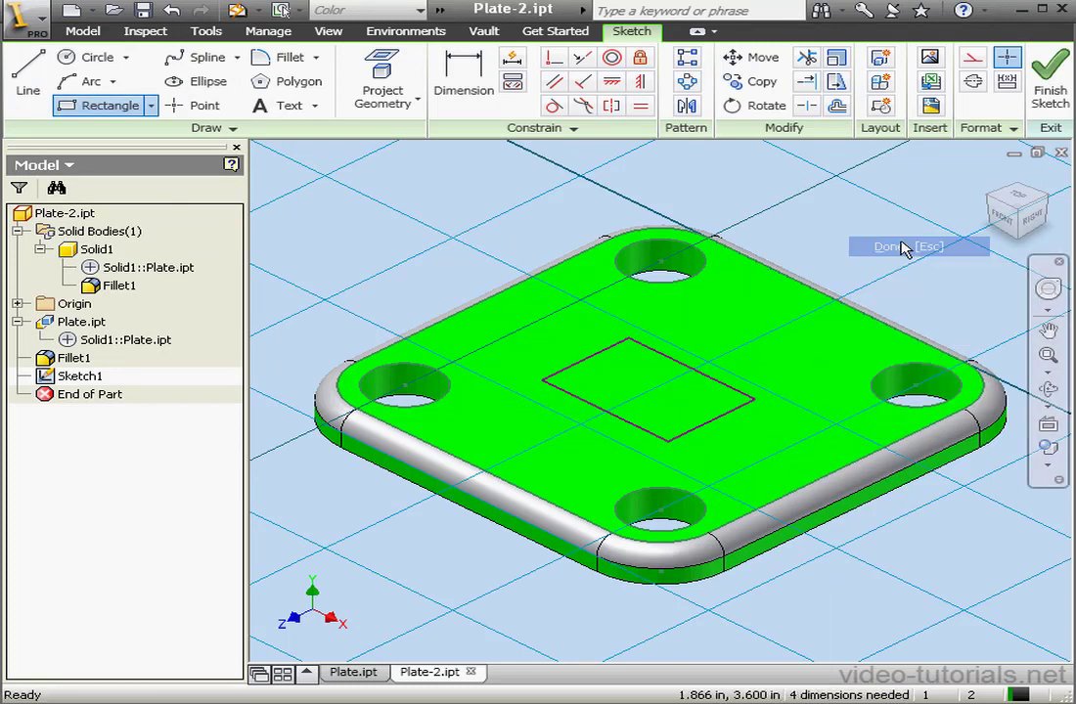
{"action": "left_click", "coordinate": [1057, 78]}
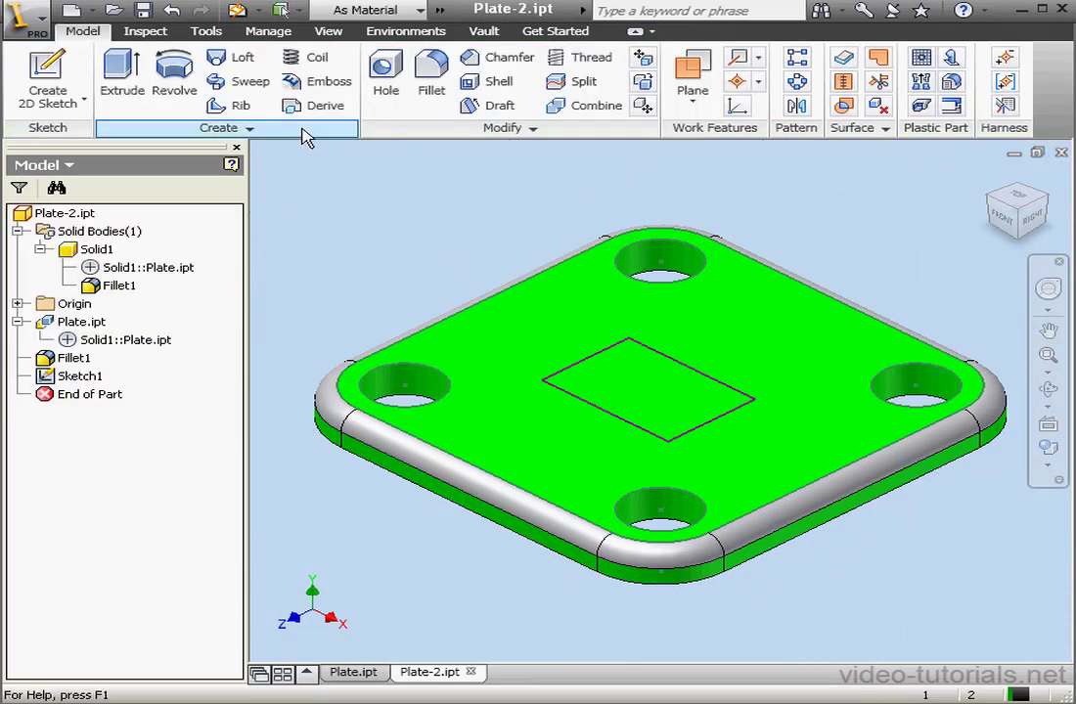
Extrude the rectangle as a Cut with Extents set to All.
{"action": "left_click", "coordinate": [119, 68]}
{"action": "left_click", "coordinate": [650, 383]}
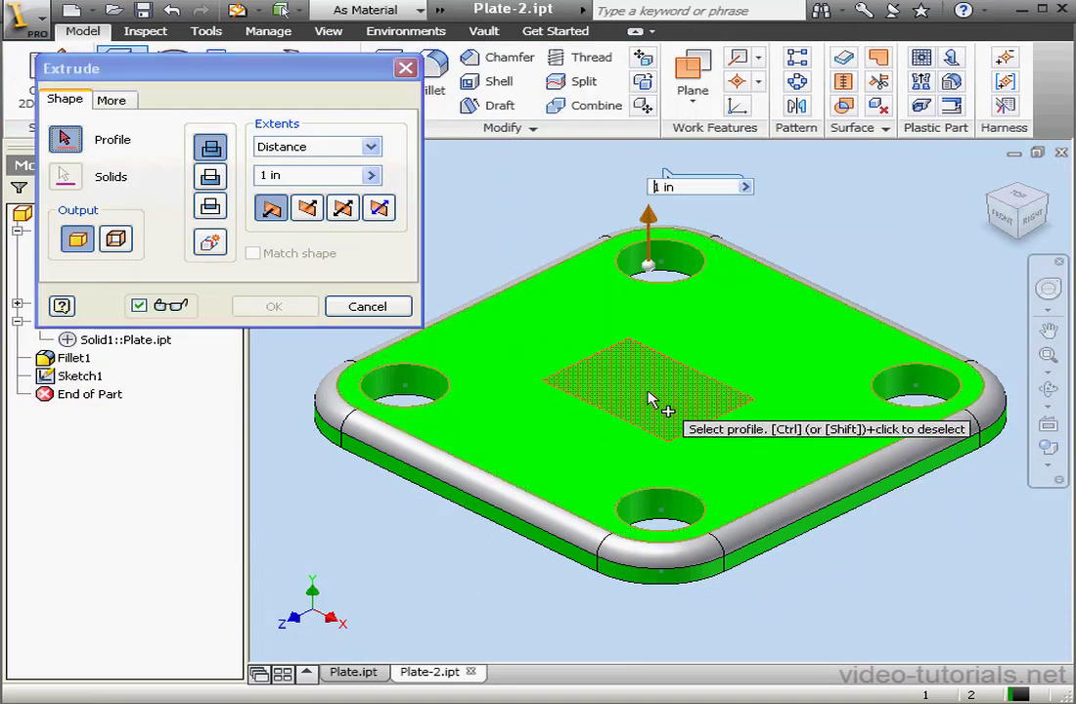
{"action": "left_click", "coordinate": [209, 176]}
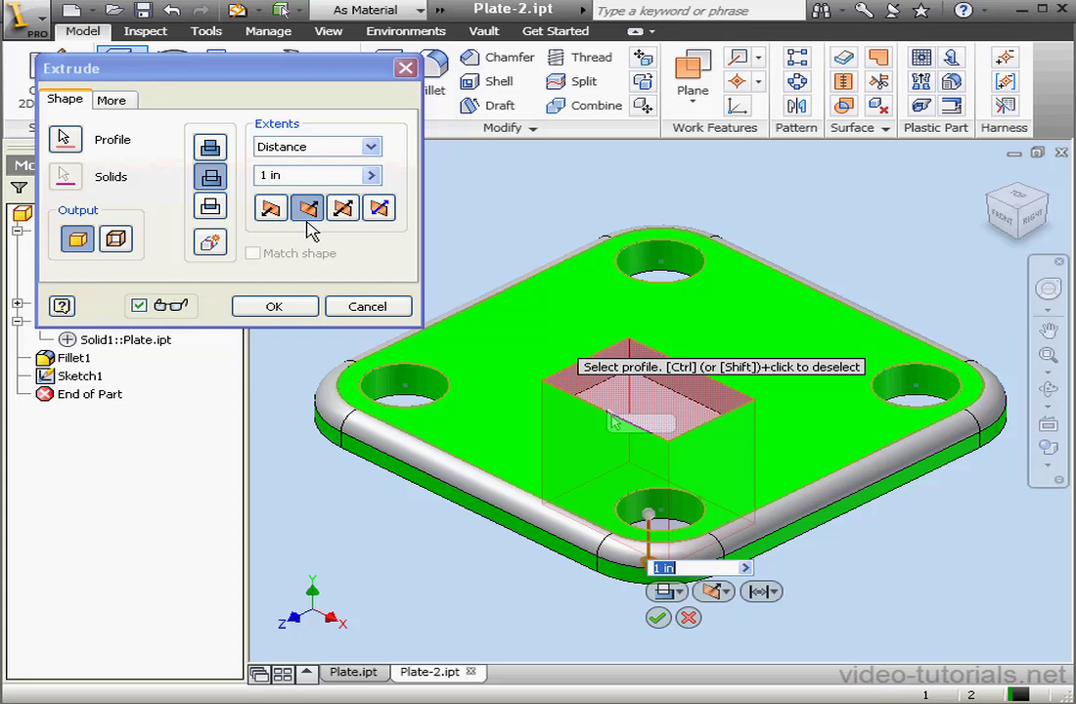
{"action": "left_click", "coordinate": [371, 148]}
{"action": "left_click", "coordinate": [324, 217]}
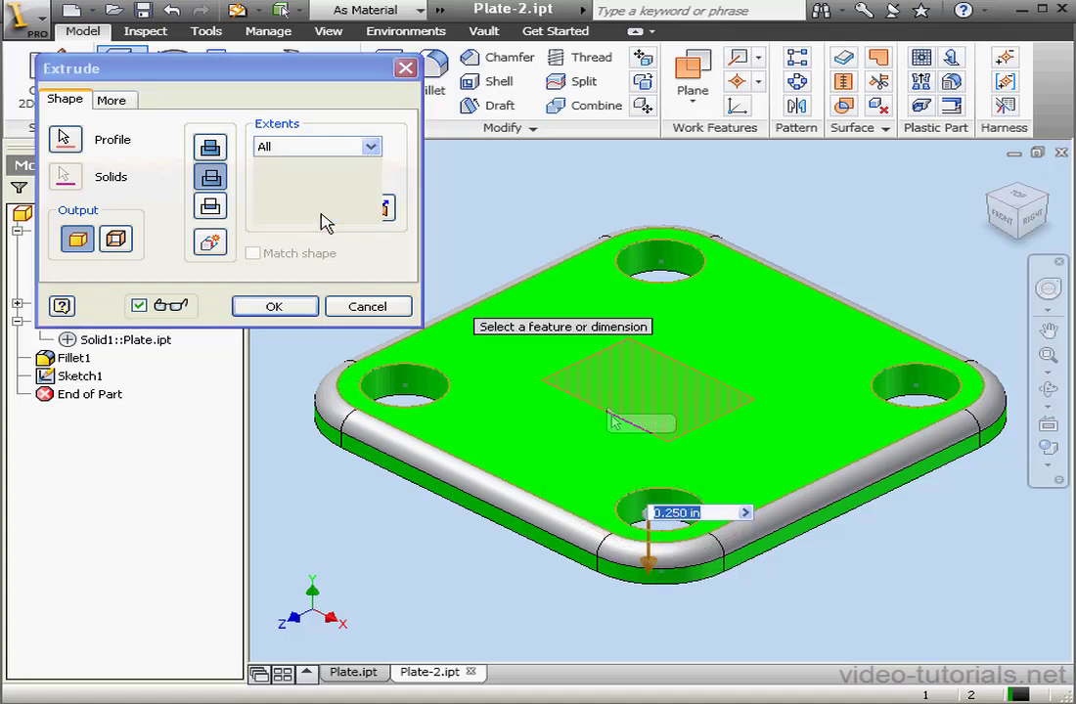
{"action": "left_click", "coordinate": [302, 304]}
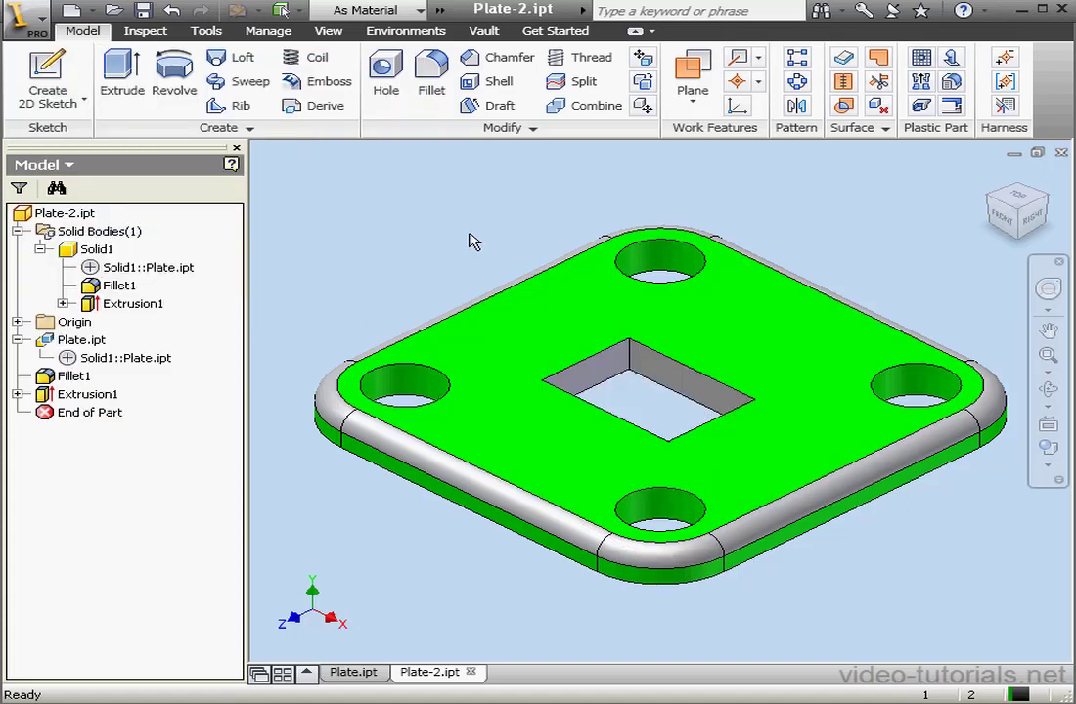
In Plate.ipt, change Sketch2's .500 hole dimension to 0.25 in, then return to Plate-2.ipt.
{"action": "left_click", "coordinate": [347, 675]}
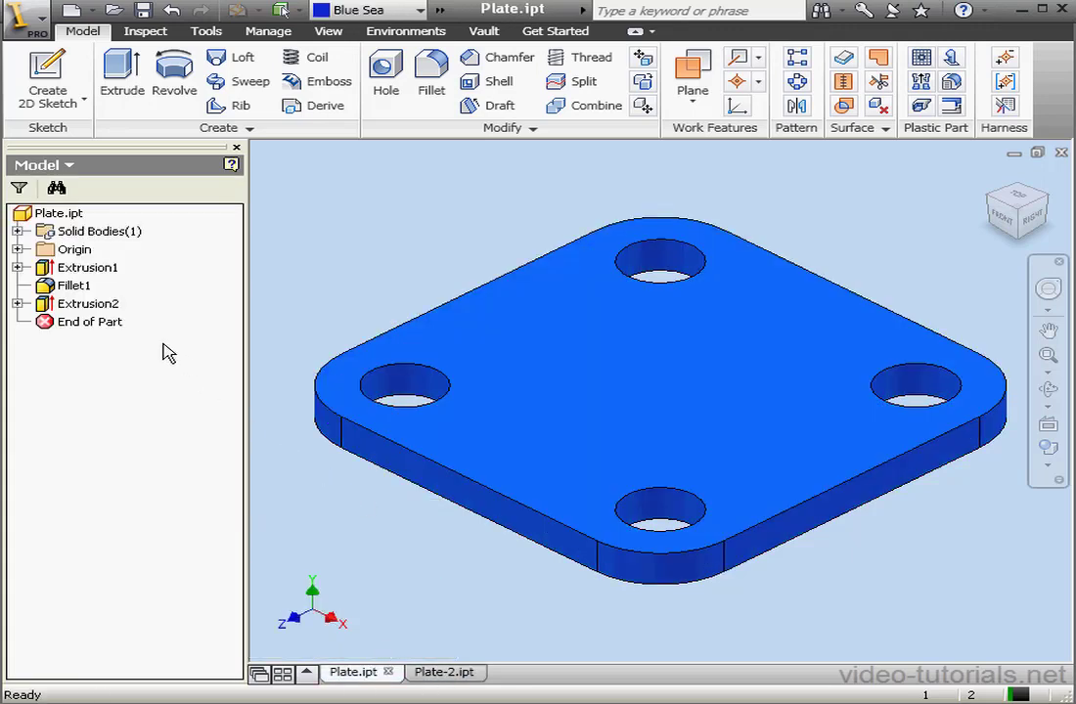
{"action": "left_click", "coordinate": [18, 303]}
{"action": "left_click", "coordinate": [88, 321]}
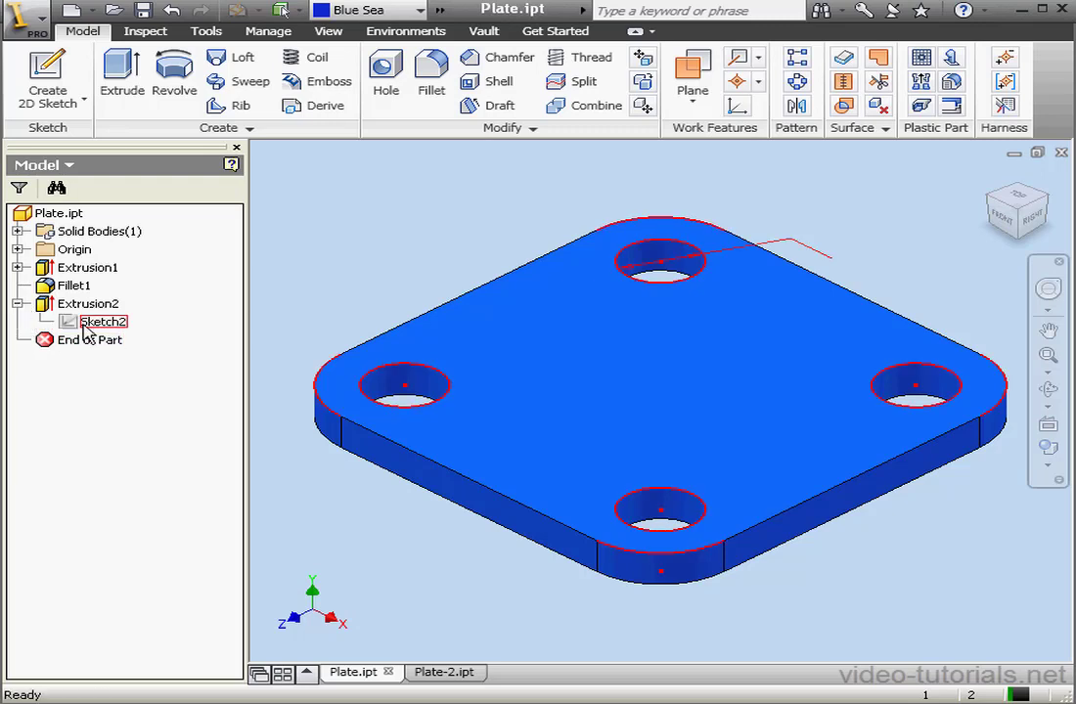
{"action": "double_click", "coordinate": [88, 322]}
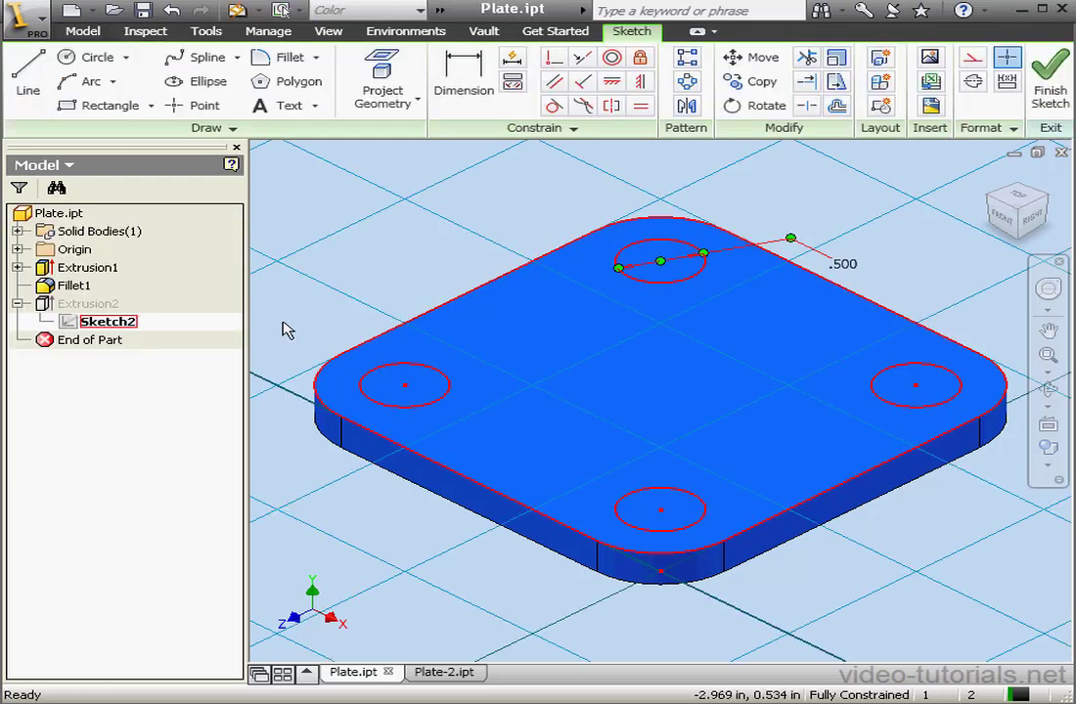
{"action": "double_click", "coordinate": [844, 268]}
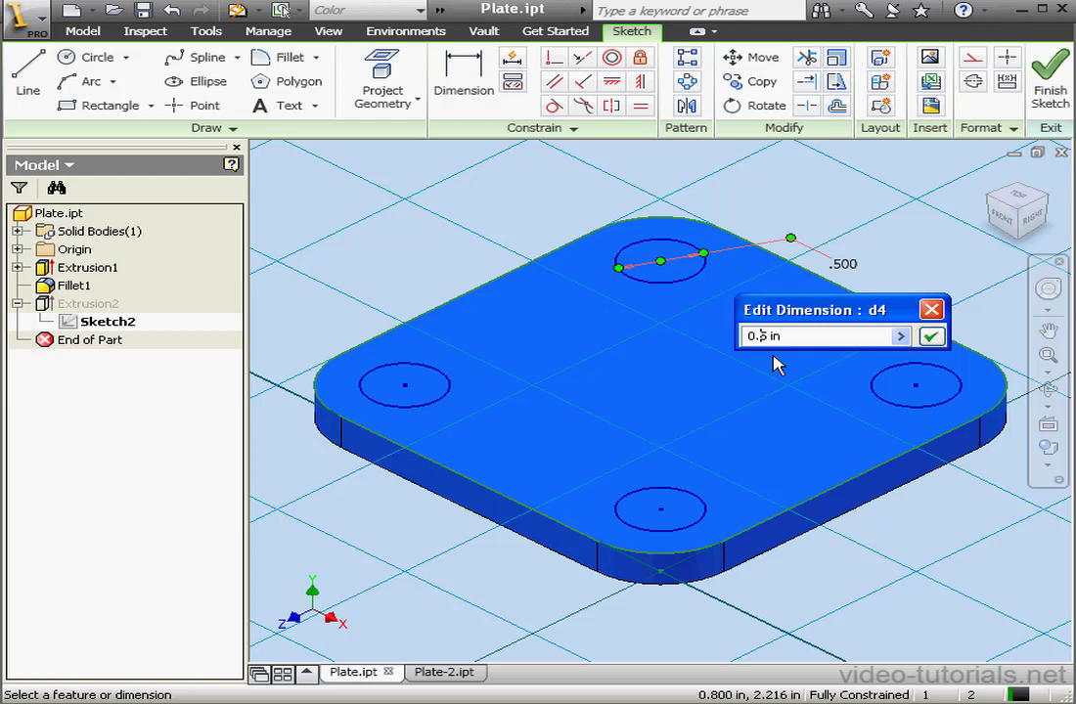
{"action": "key", "text": "BackSpace"}
{"action": "type", "text": "25"}
{"action": "left_click", "coordinate": [932, 336]}
{"action": "left_click", "coordinate": [1048, 86]}
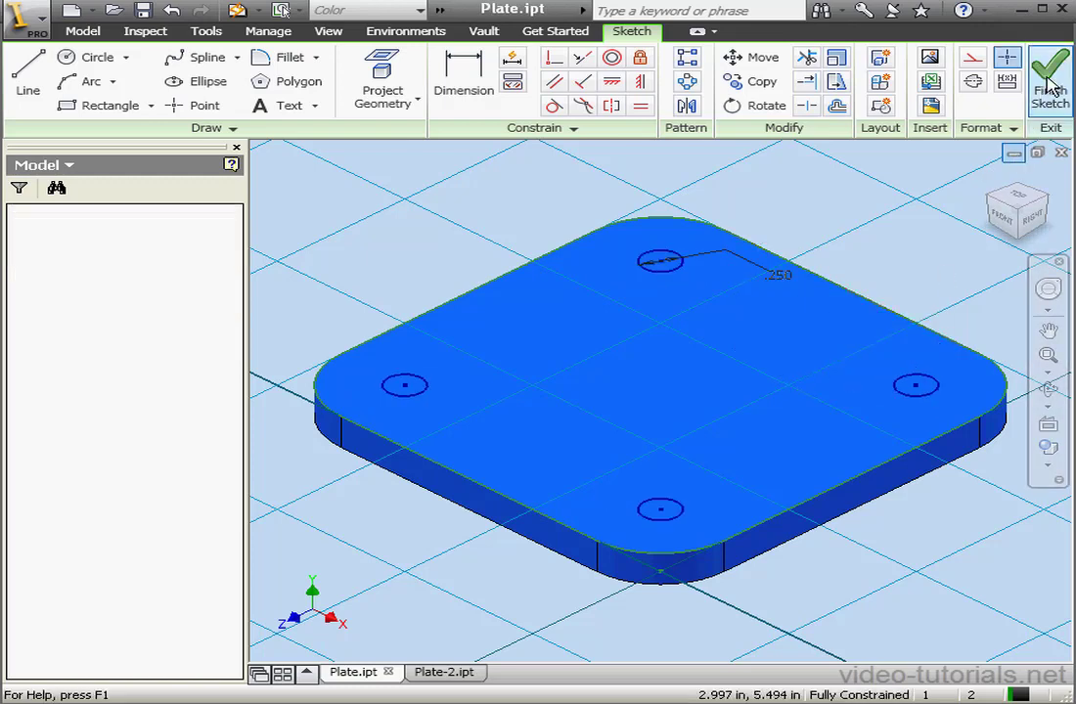
{"action": "left_click", "coordinate": [442, 672]}
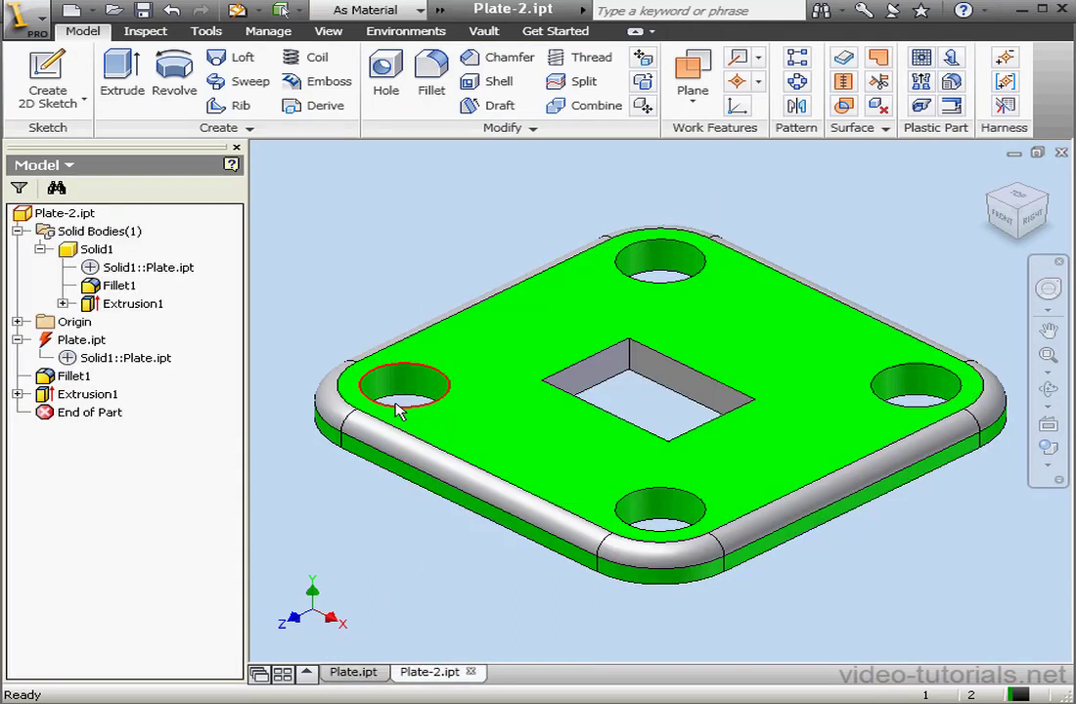
Update Plate-2 to the smaller holes, then share Sketch2 in Plate.ipt.
{"action": "left_click", "coordinate": [238, 11]}
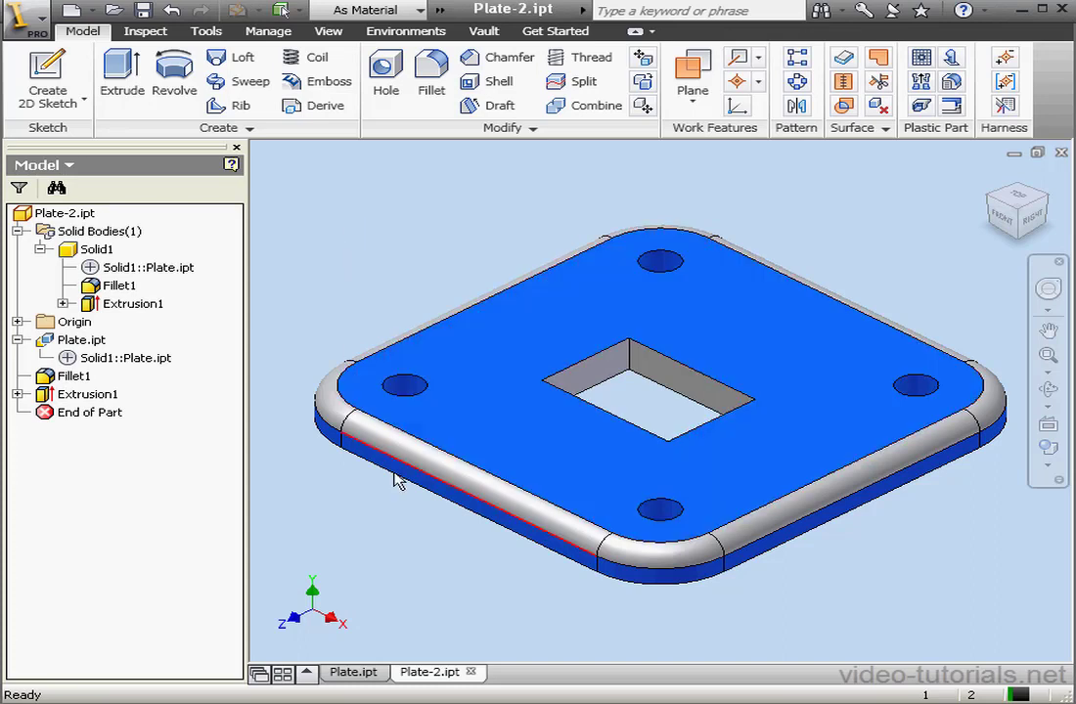
{"action": "left_click", "coordinate": [355, 674]}
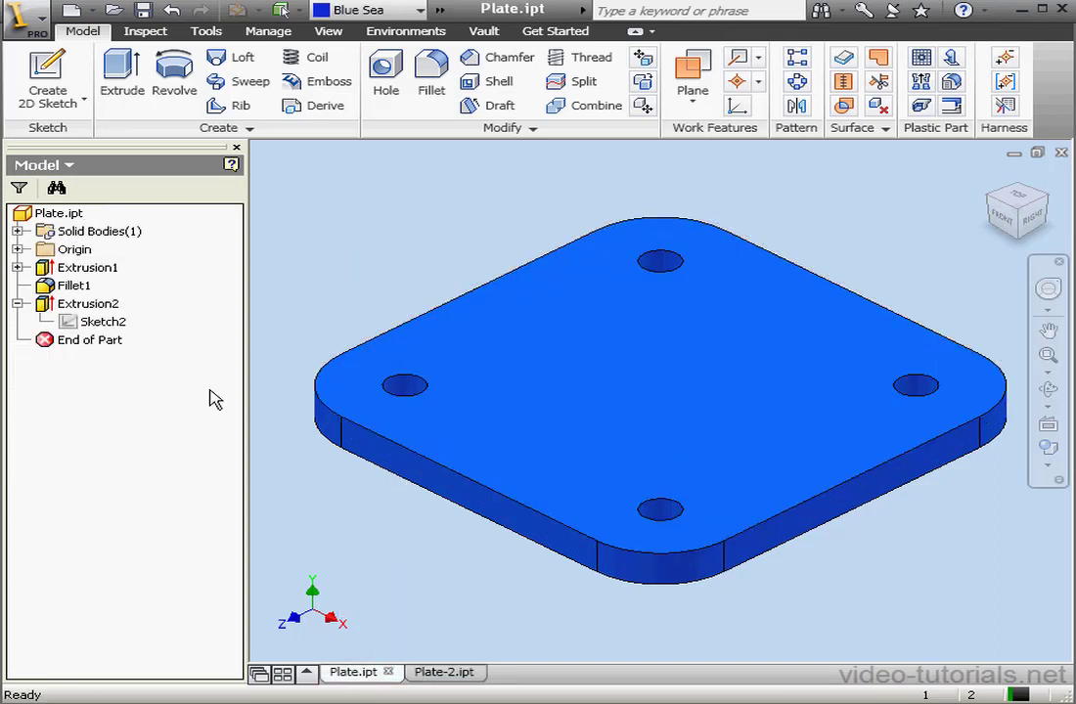
{"action": "right_click", "coordinate": [84, 323]}
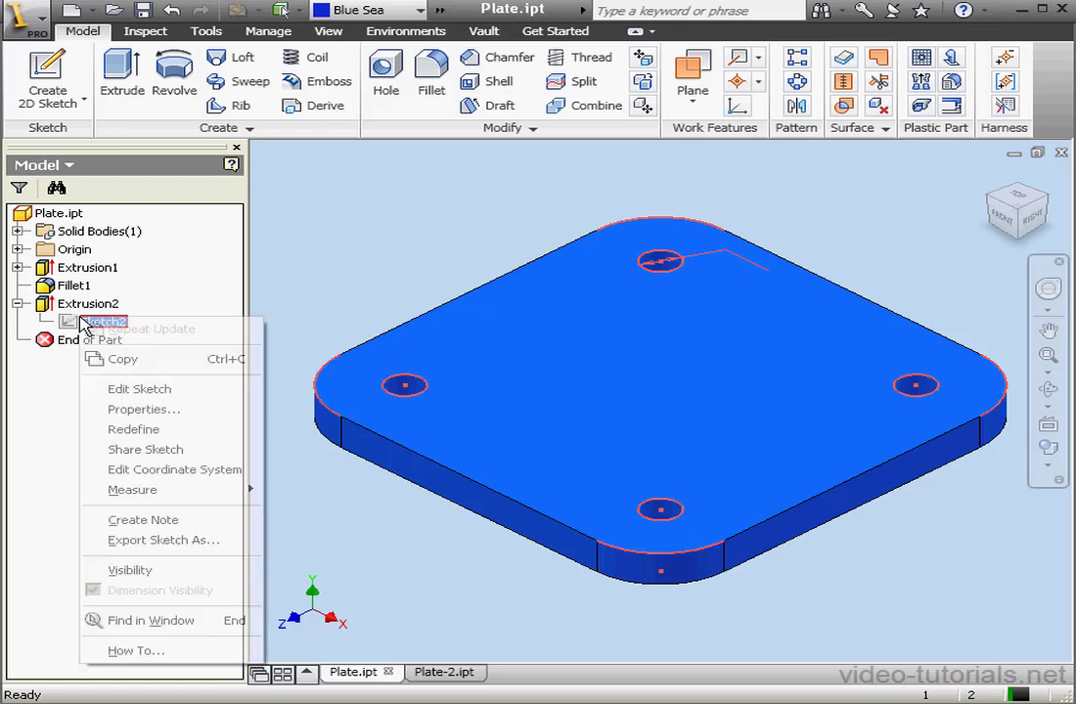
{"action": "left_click", "coordinate": [200, 452]}
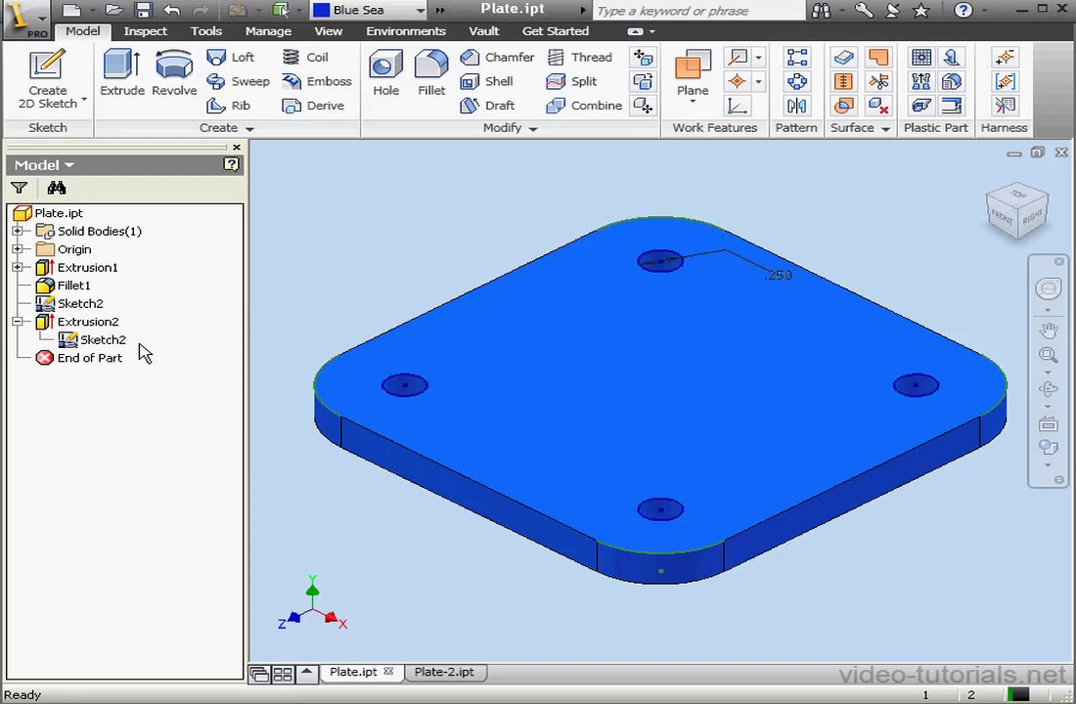
Edit the shared Sketch2, add a circle of about 1 in radius beside the plate, and finish.
{"action": "right_click", "coordinate": [107, 346]}
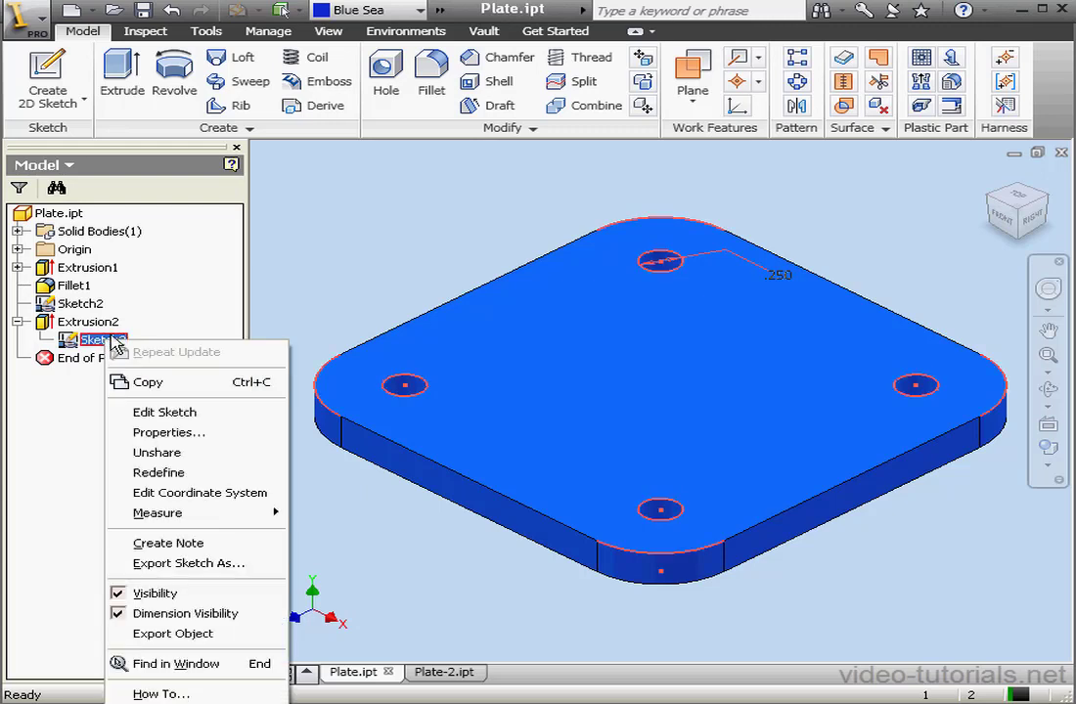
{"action": "left_click", "coordinate": [221, 409]}
{"action": "scroll", "coordinate": [585, 459], "scroll_direction": "up", "scroll_amount": 3}
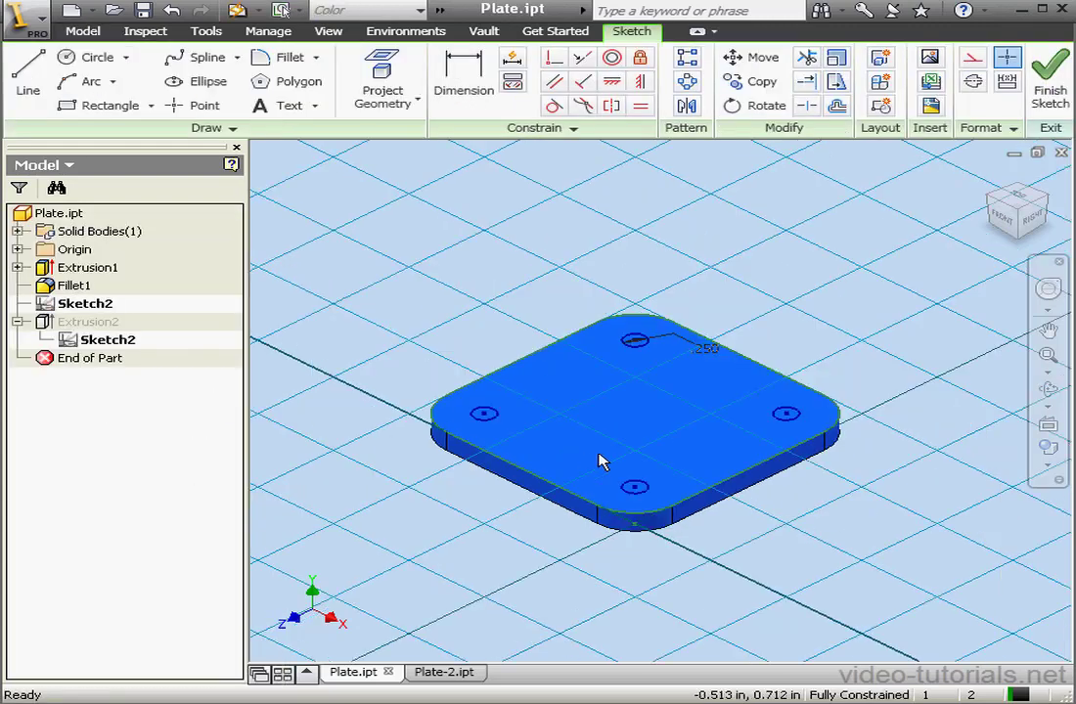
{"action": "left_click", "coordinate": [86, 64]}
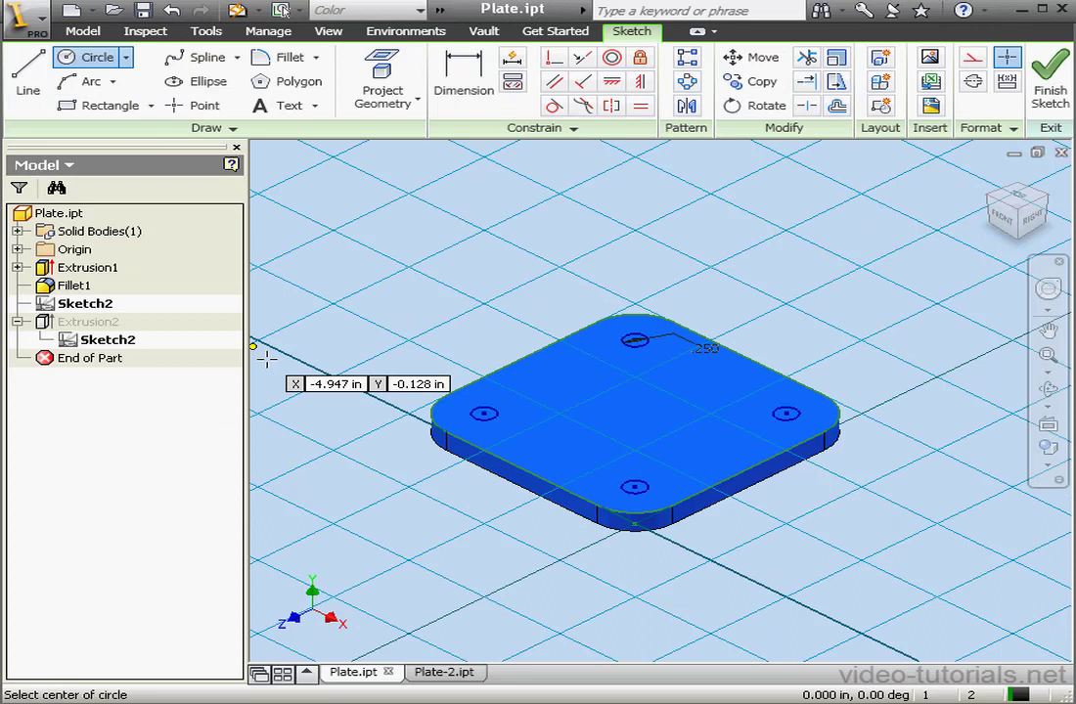
{"action": "left_click", "coordinate": [403, 530]}
{"action": "left_click", "coordinate": [448, 544]}
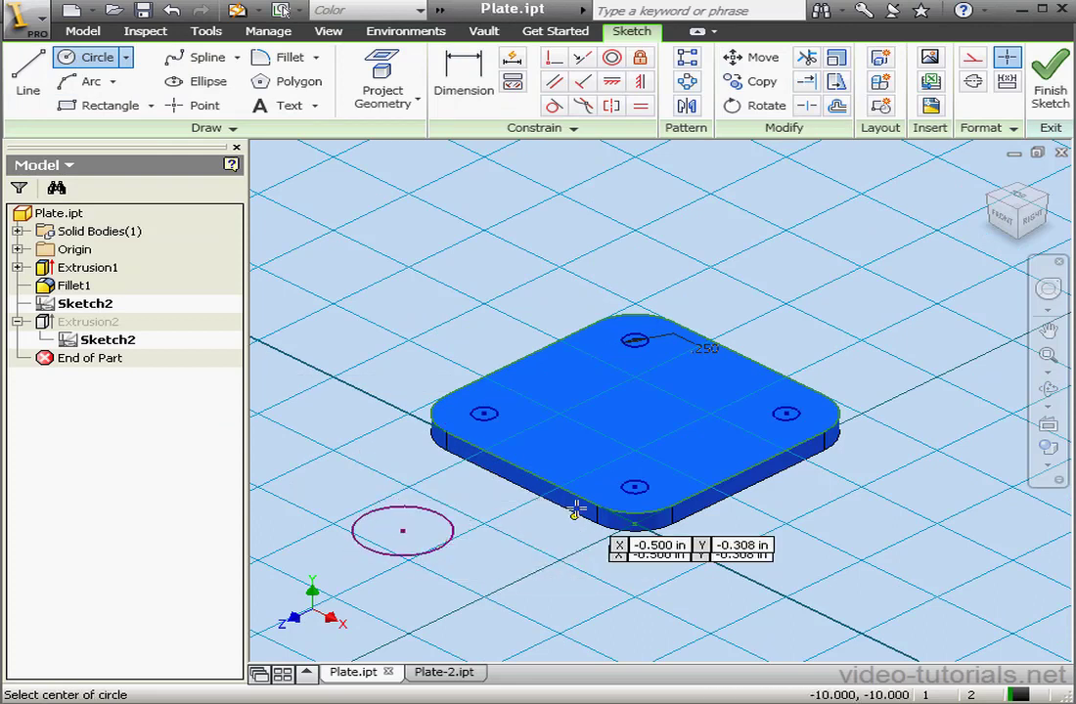
{"action": "left_click", "coordinate": [1048, 83]}
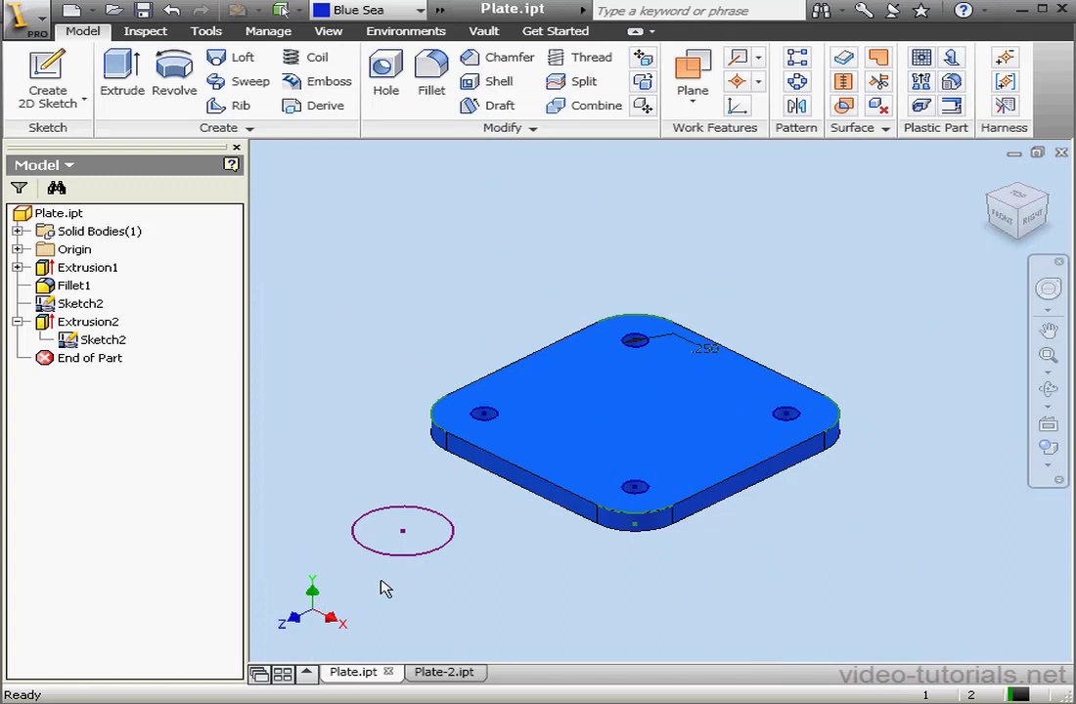
Edit Plate-2's derived Plate.ipt link to include Sketch2, accepting the export warning.
{"action": "left_click", "coordinate": [444, 673]}
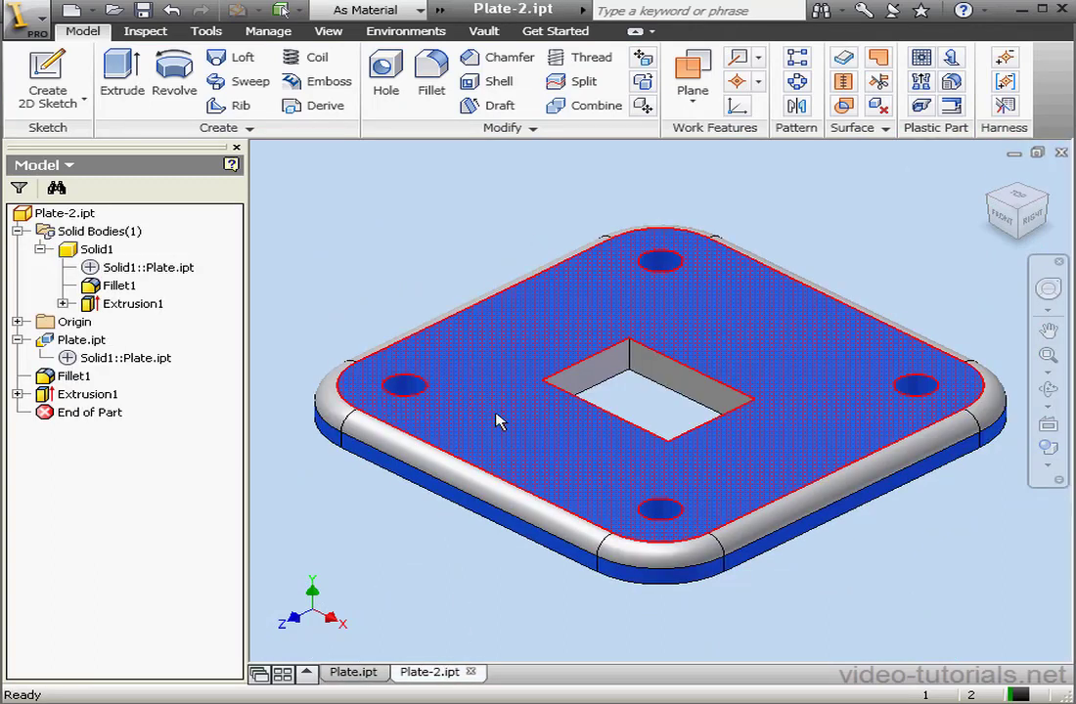
{"action": "right_click", "coordinate": [88, 339]}
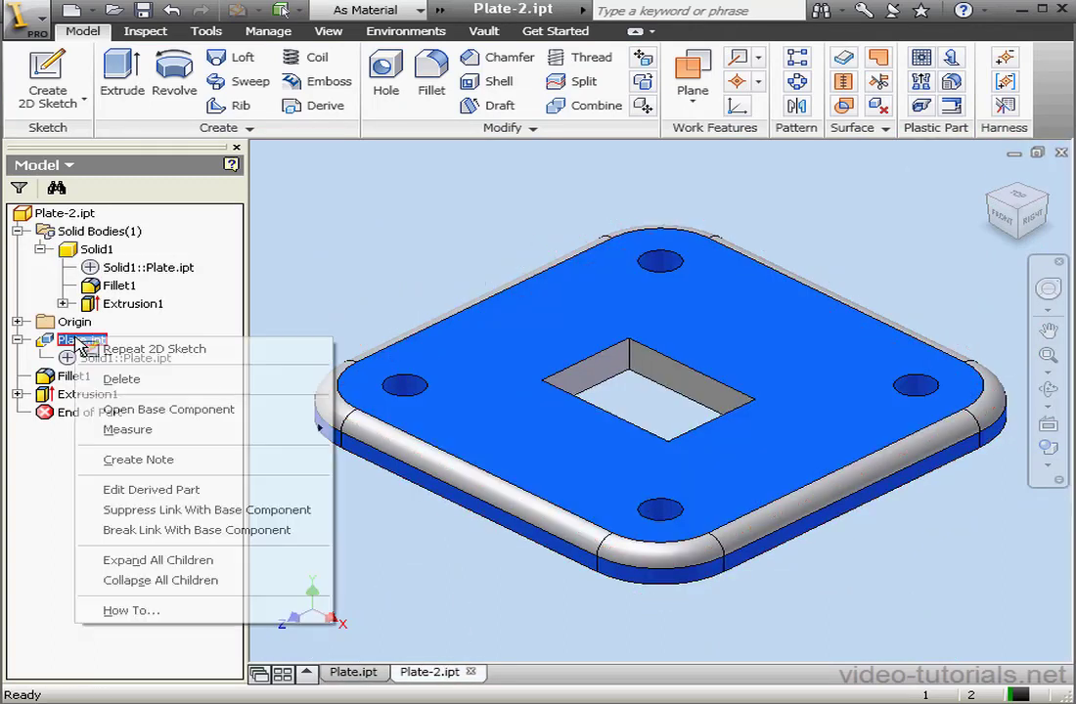
{"action": "left_click", "coordinate": [196, 491]}
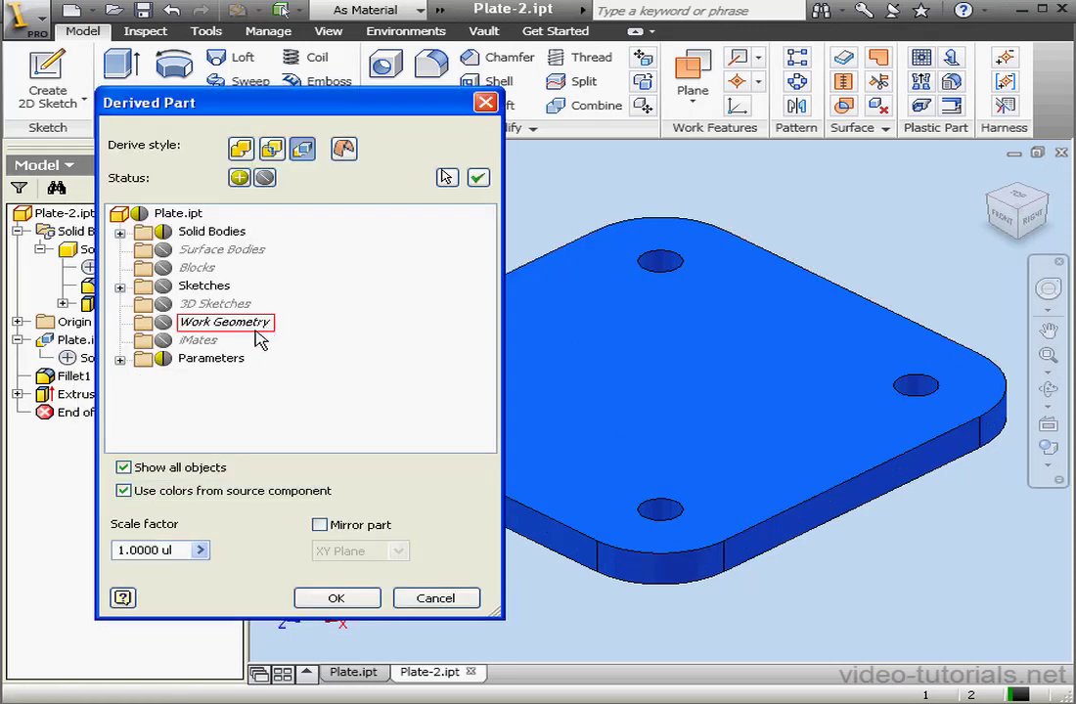
{"action": "left_click", "coordinate": [119, 286]}
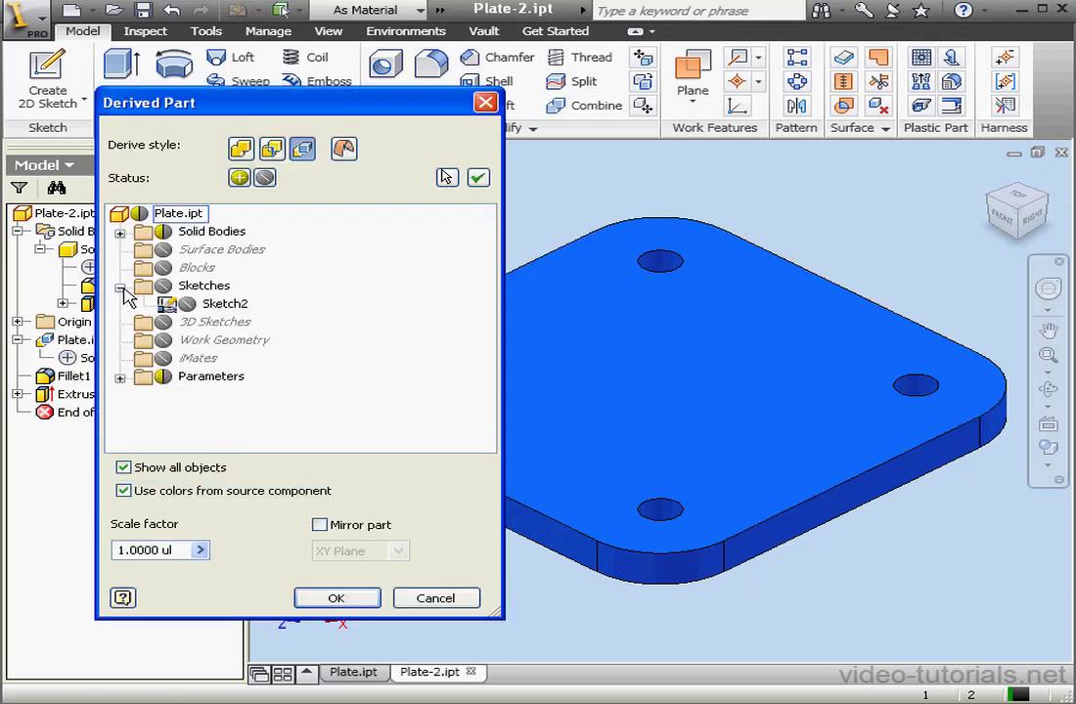
{"action": "left_click", "coordinate": [184, 307]}
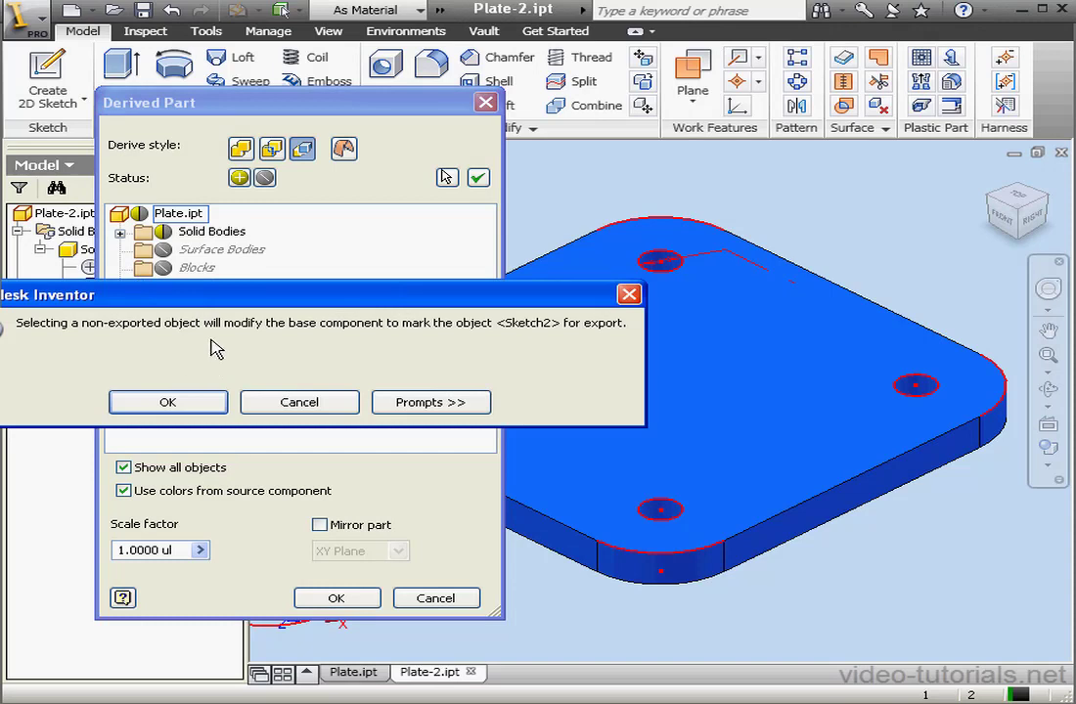
{"action": "left_click", "coordinate": [169, 402]}
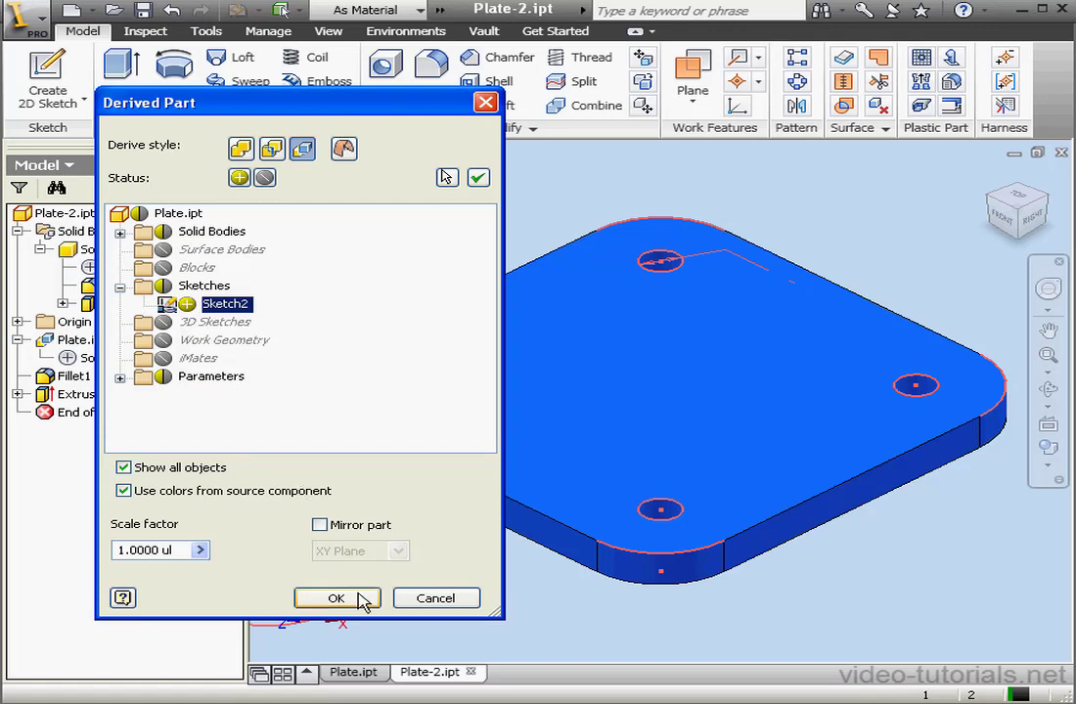
{"action": "left_click", "coordinate": [309, 597]}
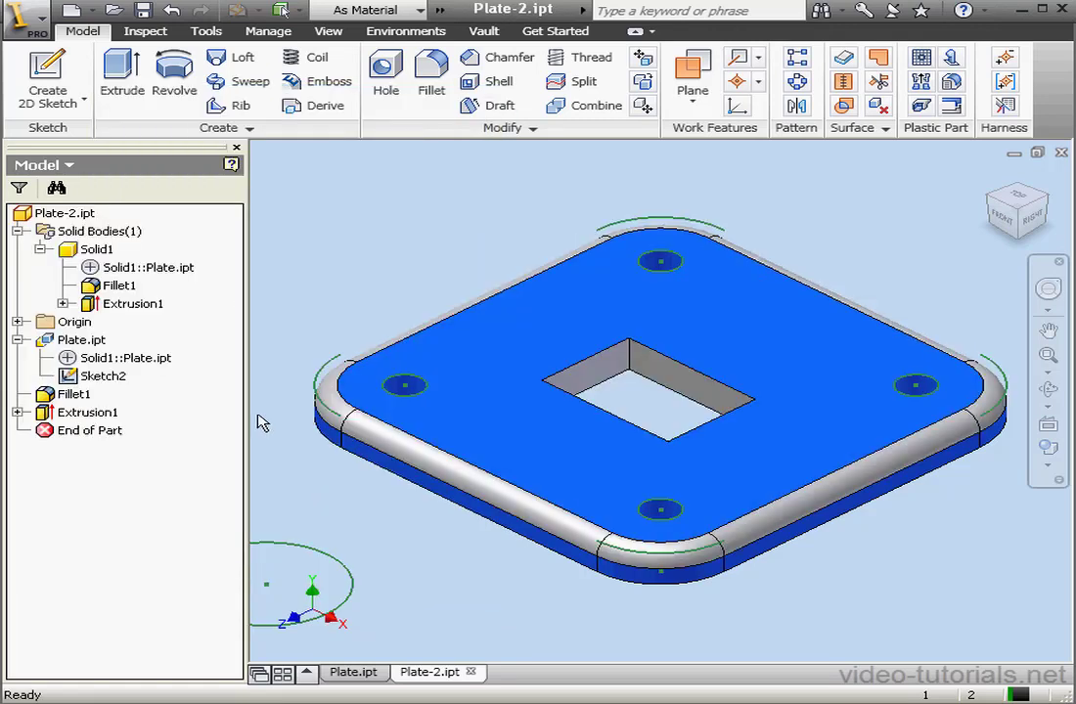
Inspect the imported Sketch2 in Plate-2, finish it, and return to Plate.ipt.
{"action": "double_click", "coordinate": [77, 378]}
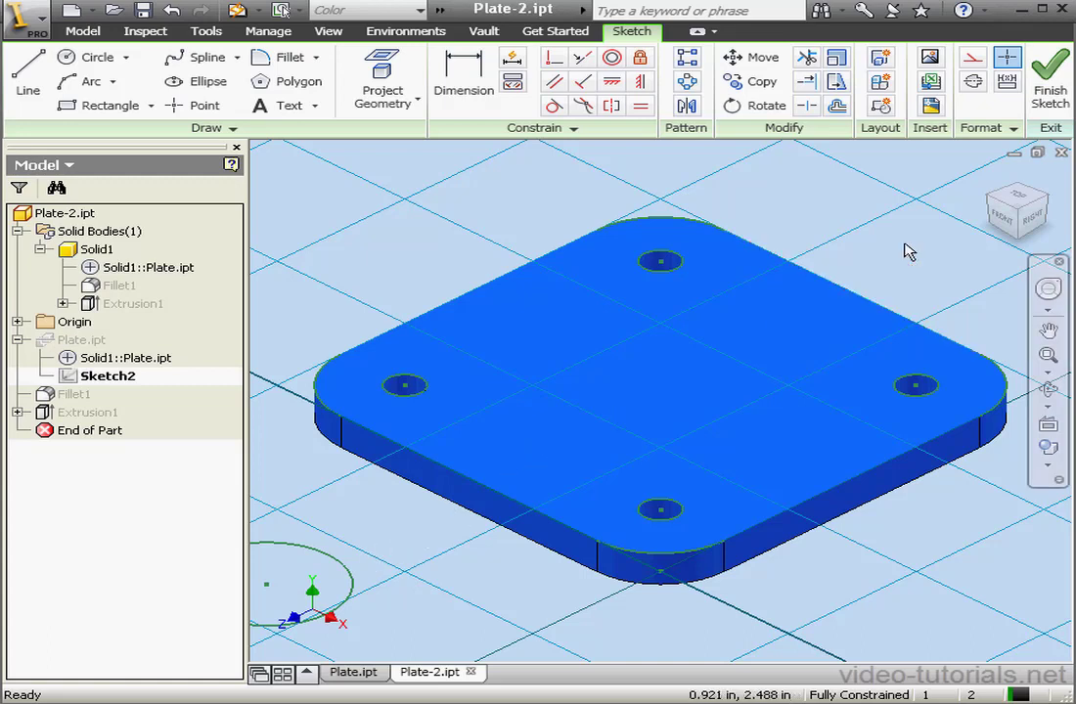
{"action": "left_click", "coordinate": [1054, 76]}
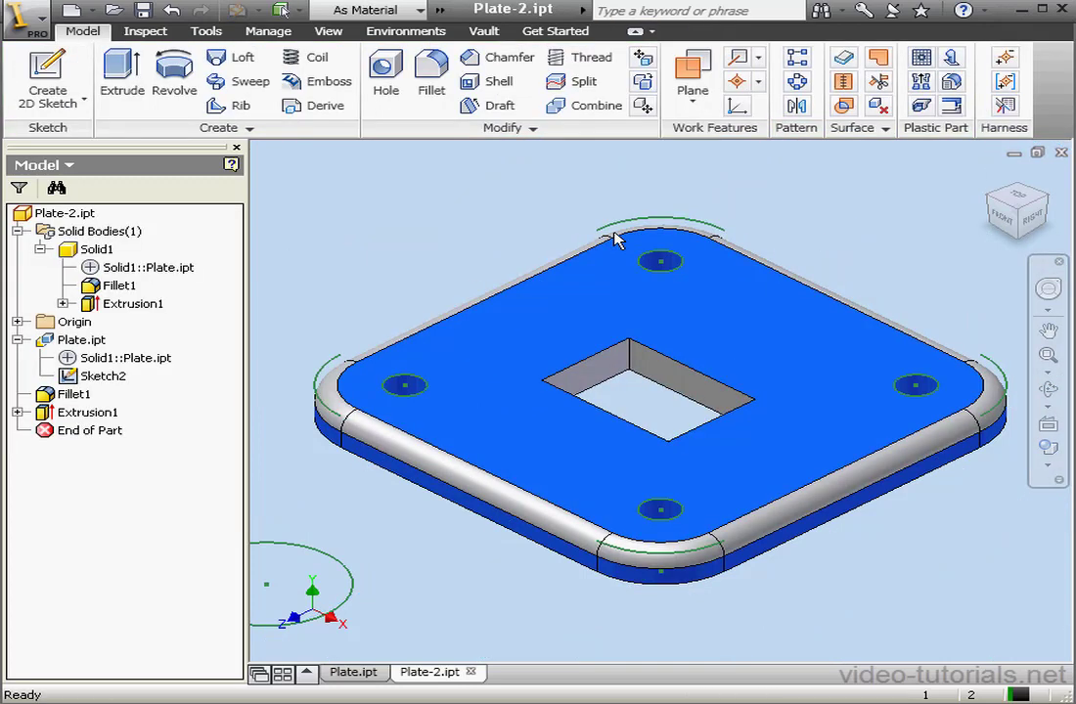
{"action": "left_click", "coordinate": [364, 674]}
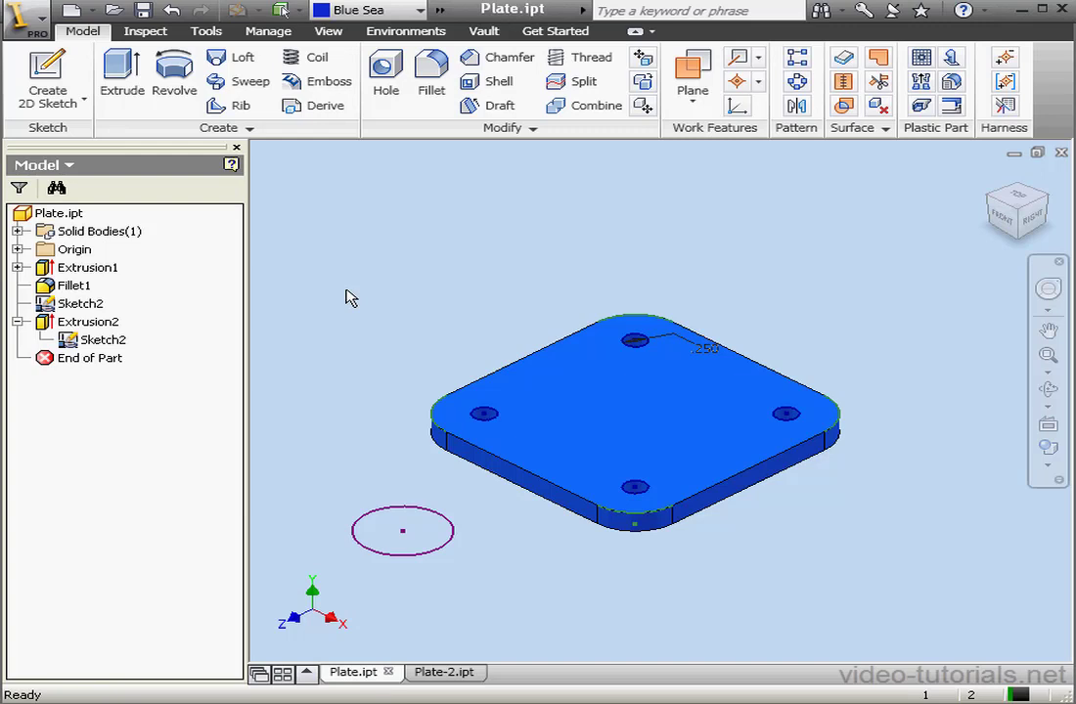
Mark model parameters d2 and d3 as exported in the Plate.ipt parameters table.
{"action": "left_click", "coordinate": [278, 31]}
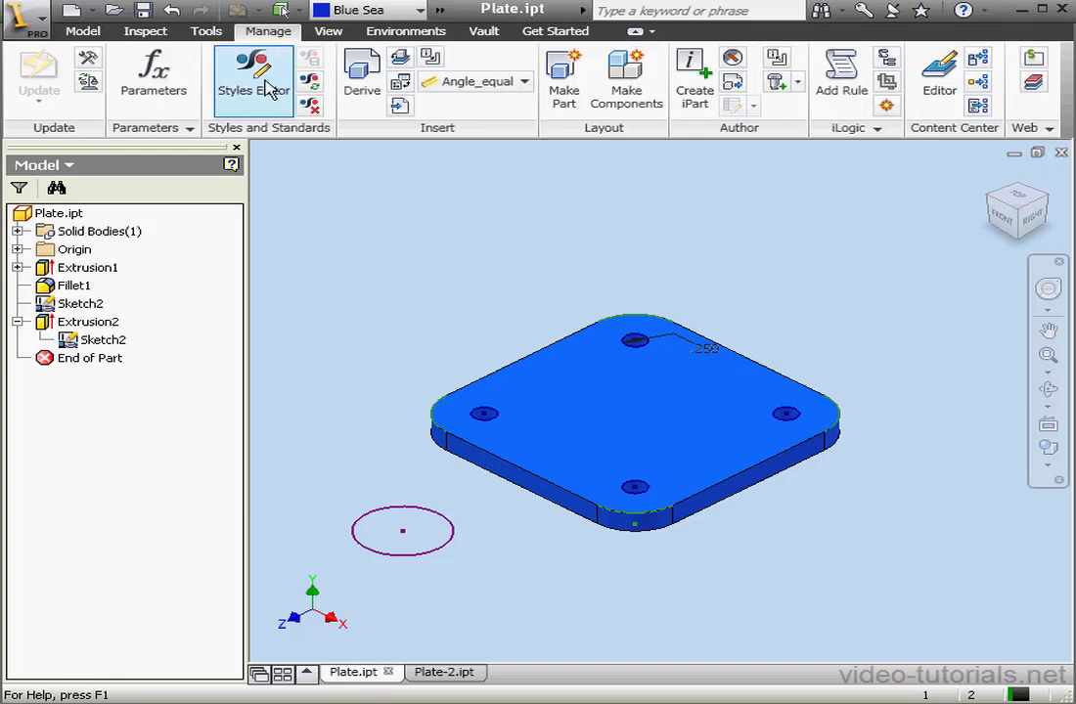
{"action": "left_click", "coordinate": [166, 86]}
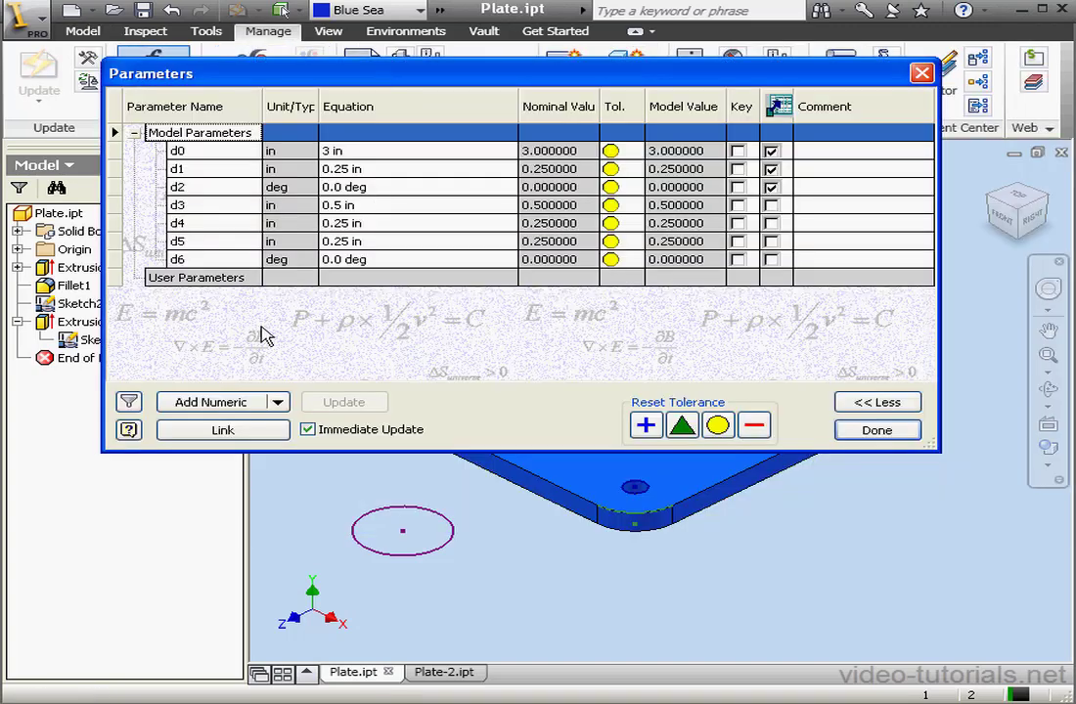
{"action": "left_click", "coordinate": [771, 187]}
{"action": "left_click", "coordinate": [772, 186]}
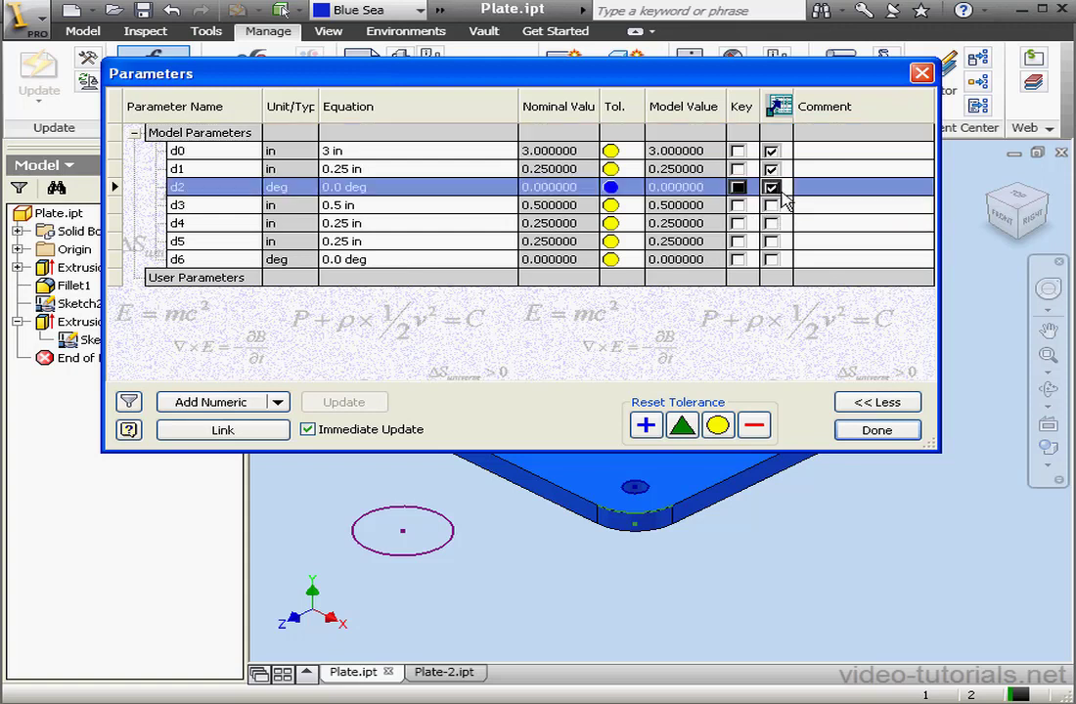
{"action": "left_click", "coordinate": [772, 206]}
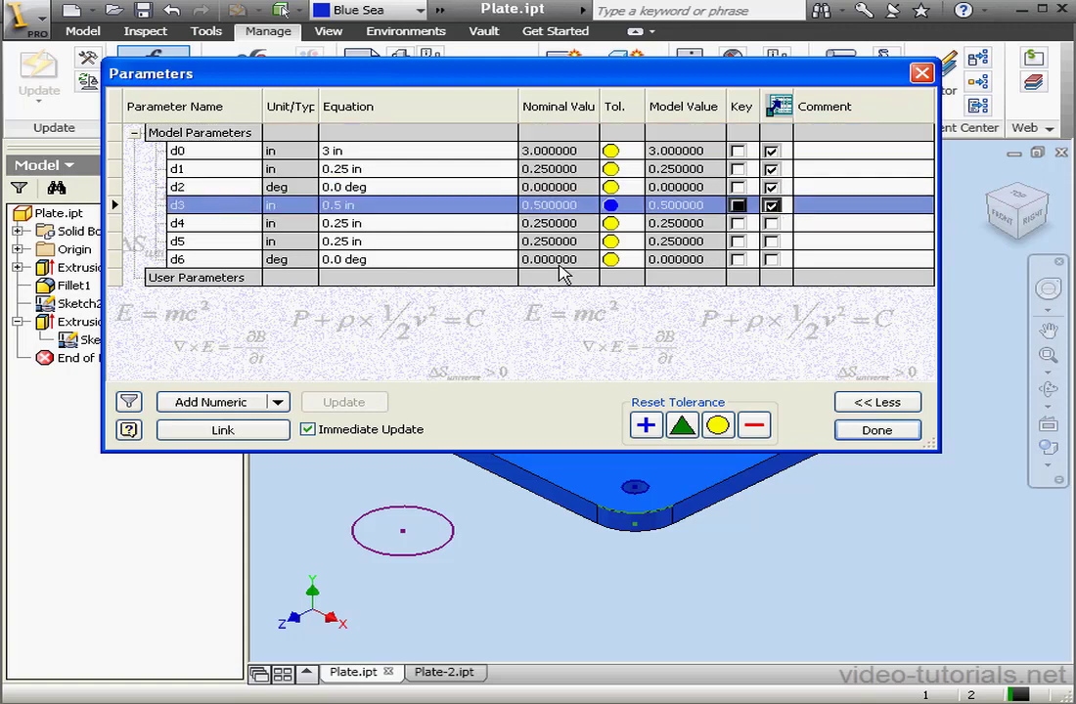
Add an exported user parameter A1 equal to d1*d3.
{"action": "left_click", "coordinate": [232, 399]}
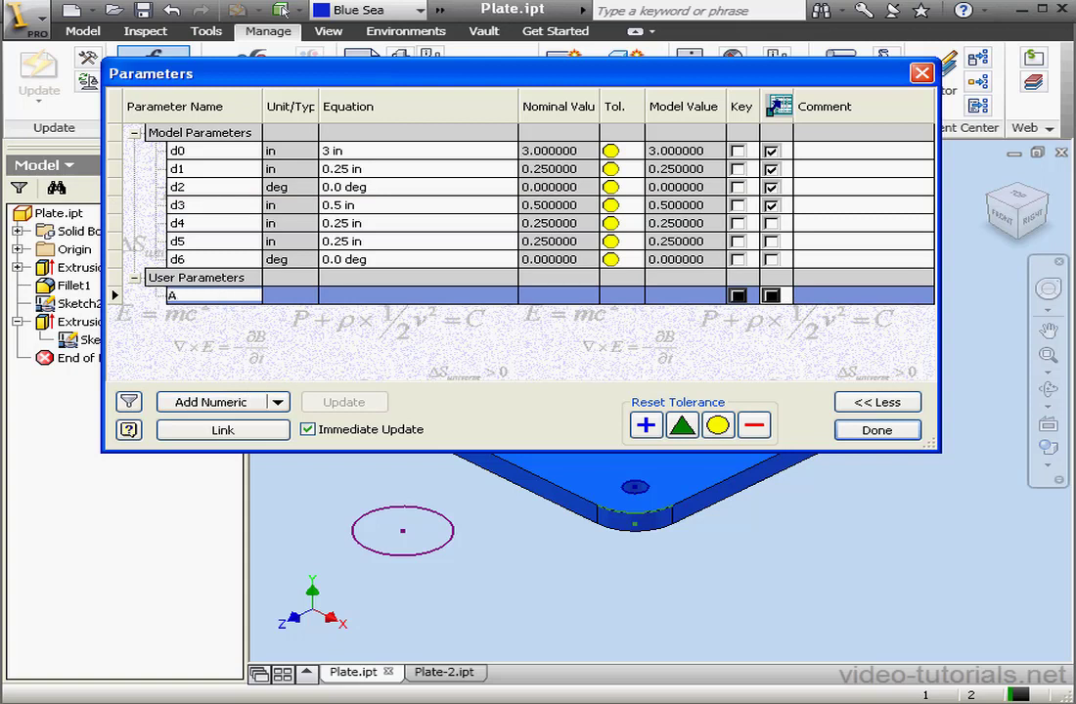
{"action": "left_click", "coordinate": [343, 296]}
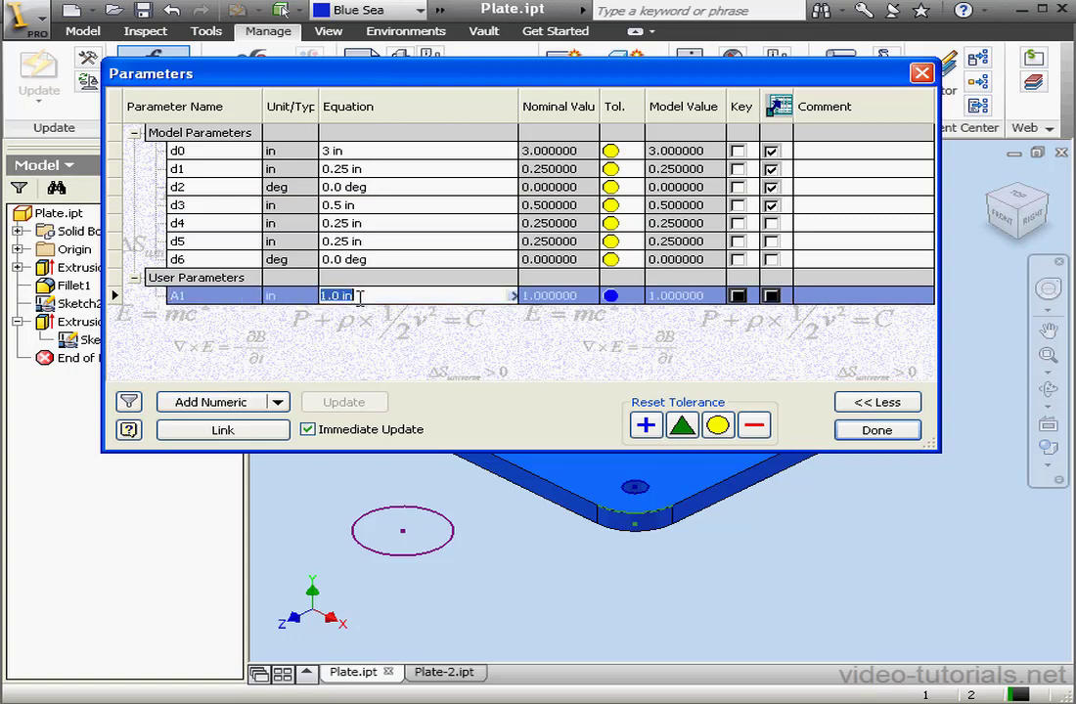
{"action": "type", "text": "d1*d3"}
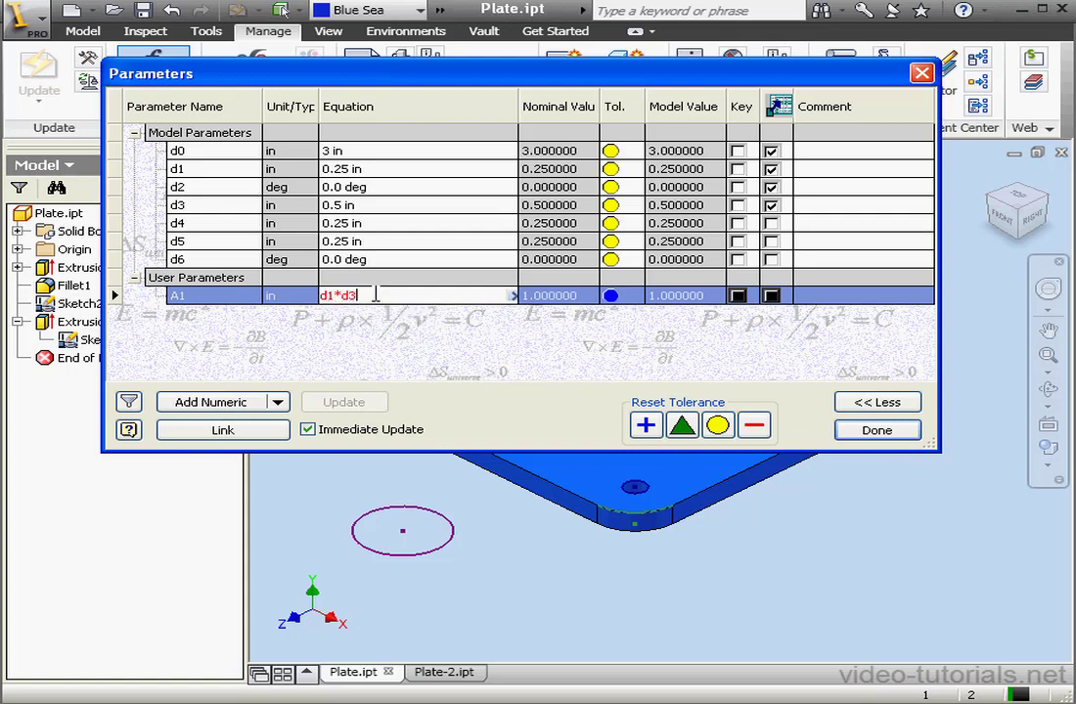
{"action": "left_click", "coordinate": [479, 348]}
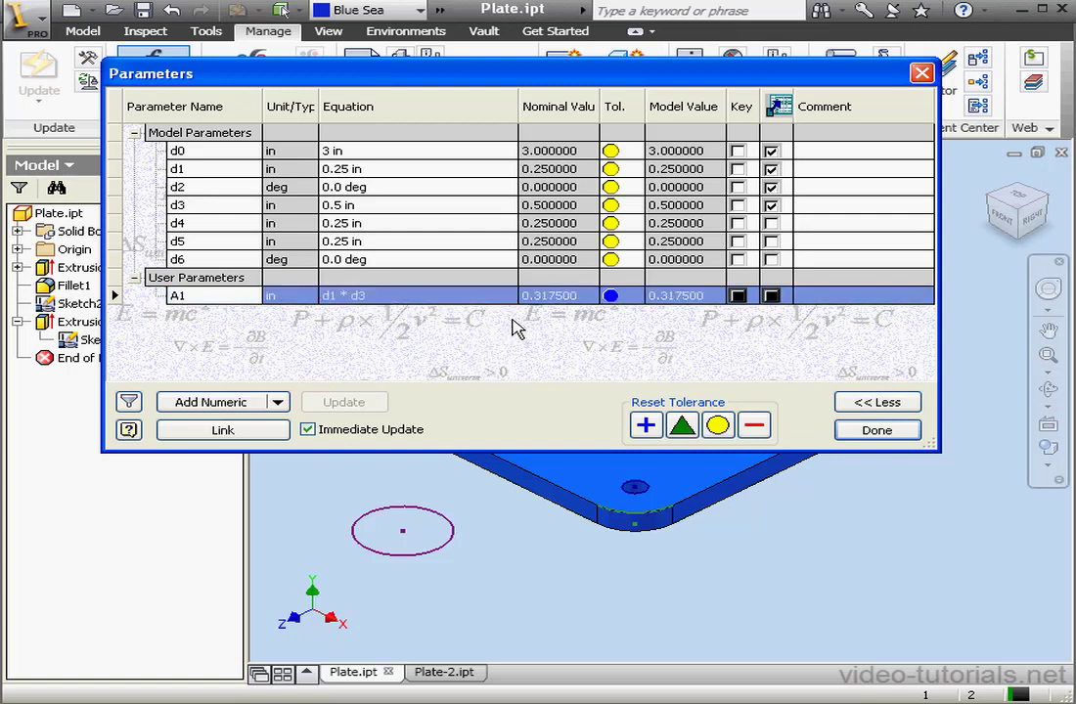
{"action": "left_click", "coordinate": [772, 295]}
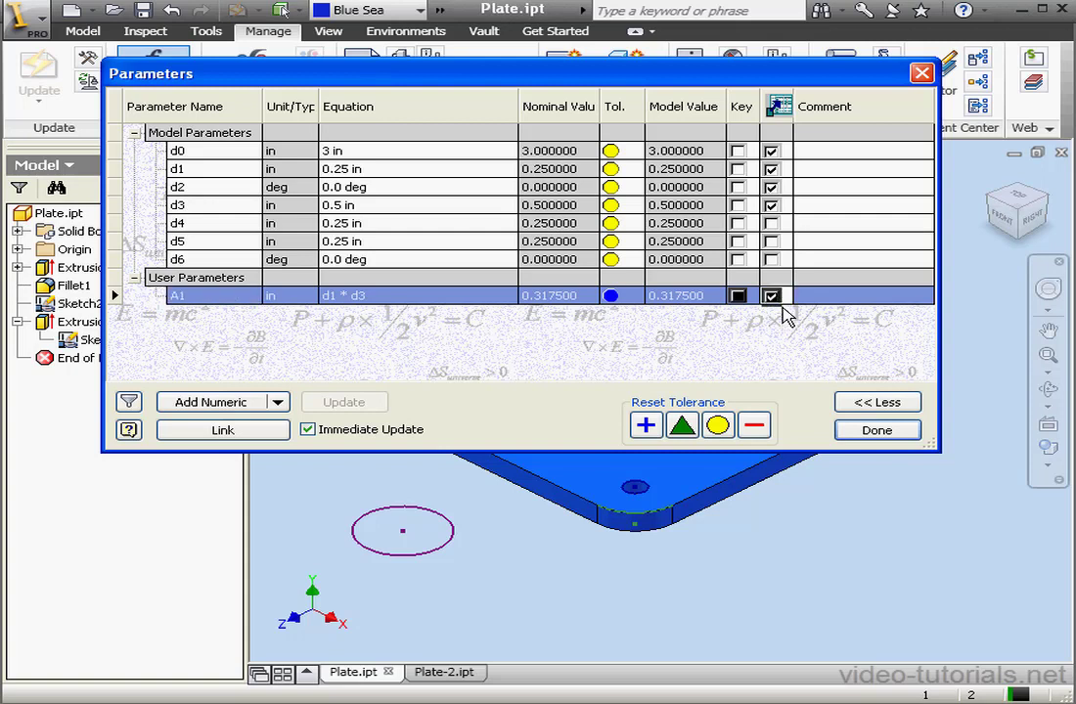
{"action": "left_click", "coordinate": [880, 433]}
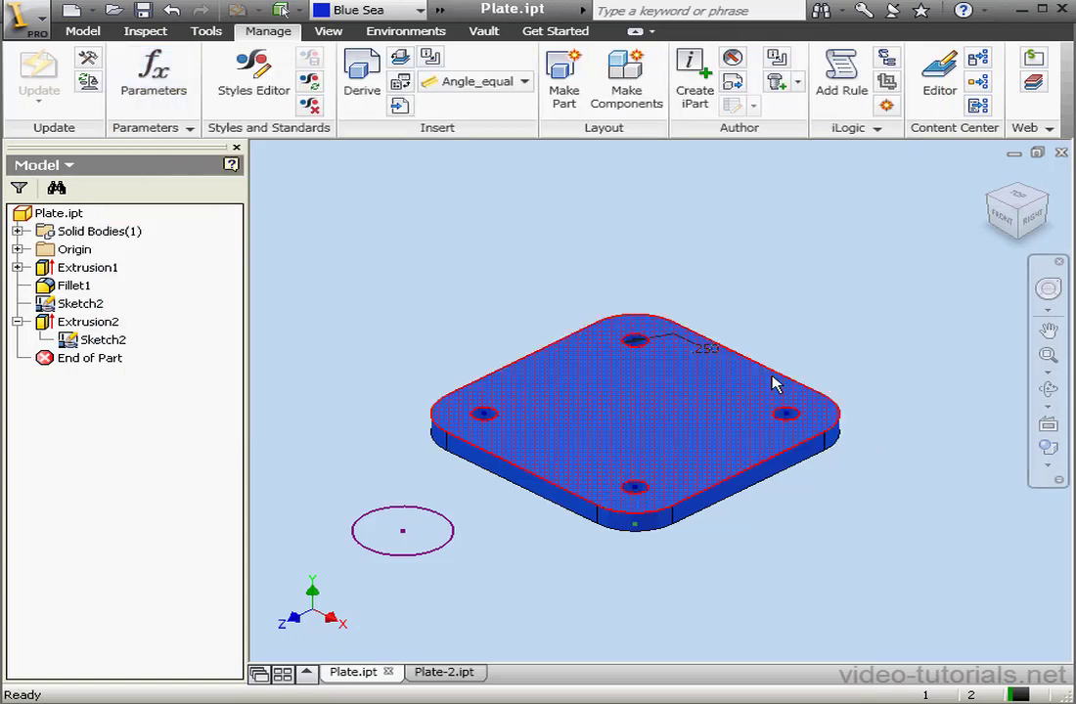
In Plate-2.ipt, edit the derived Plate.ipt to include parameters d0, d1, d2 and A1.
{"action": "left_click", "coordinate": [450, 672]}
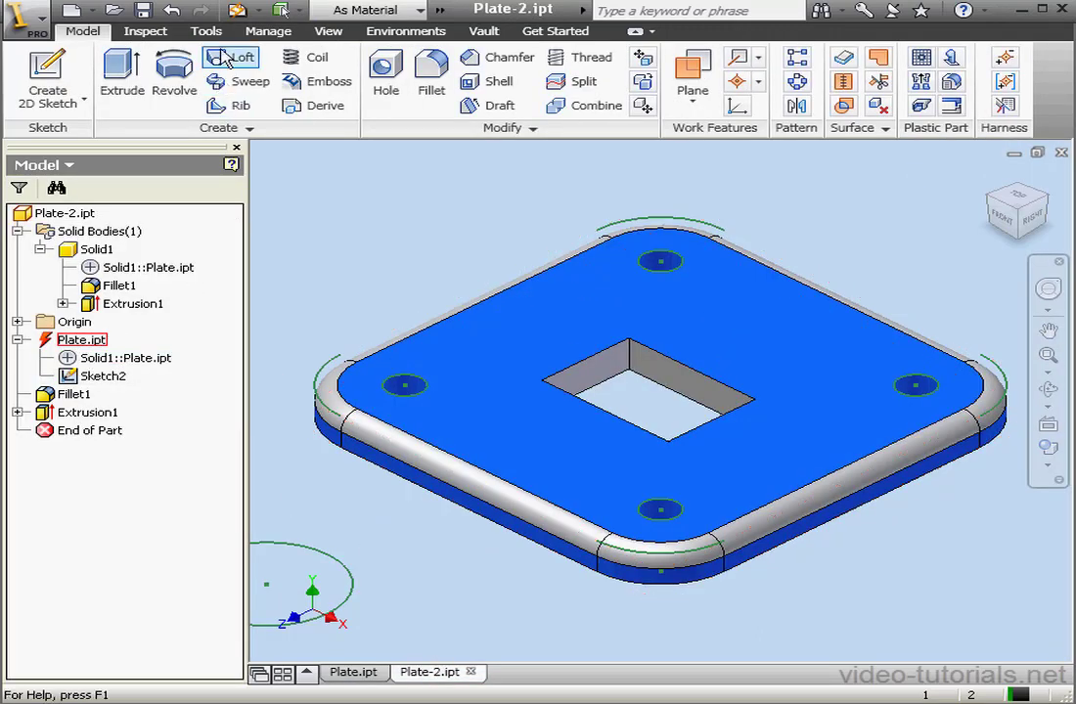
{"action": "right_click", "coordinate": [76, 340]}
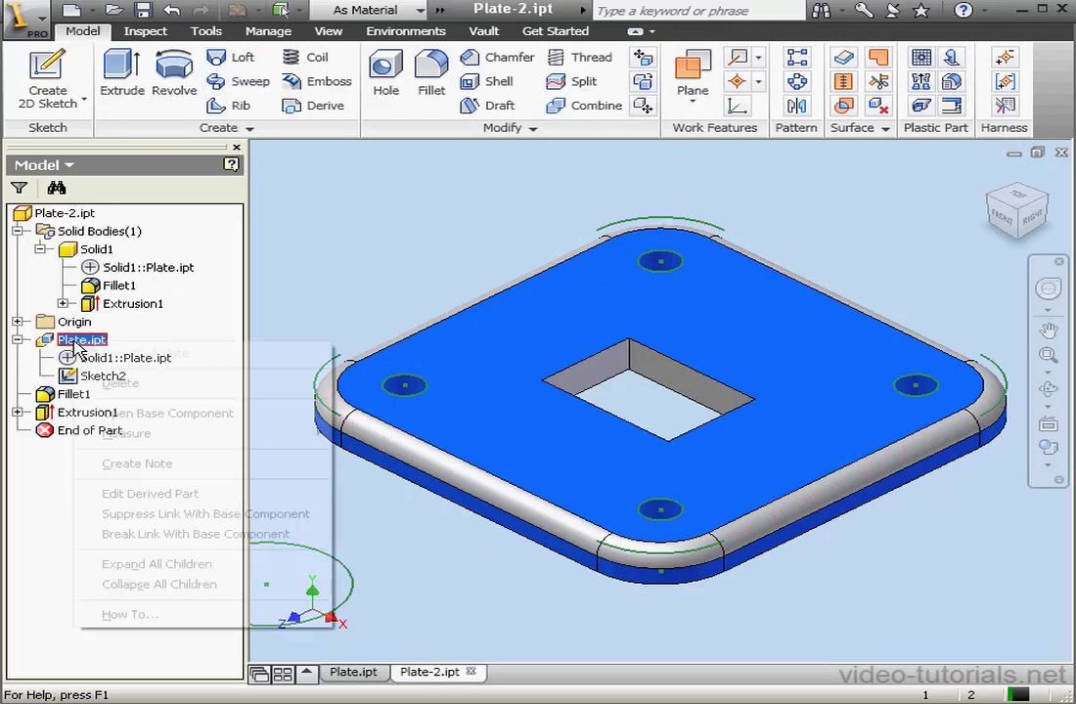
{"action": "left_click", "coordinate": [188, 495]}
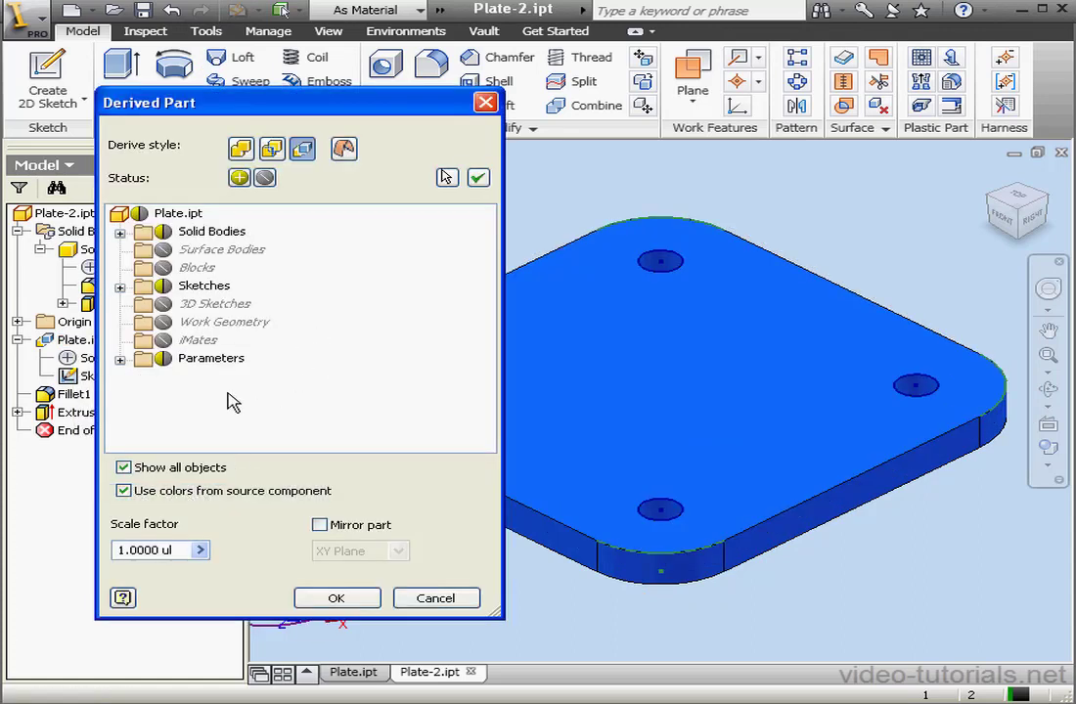
{"action": "left_click", "coordinate": [119, 360]}
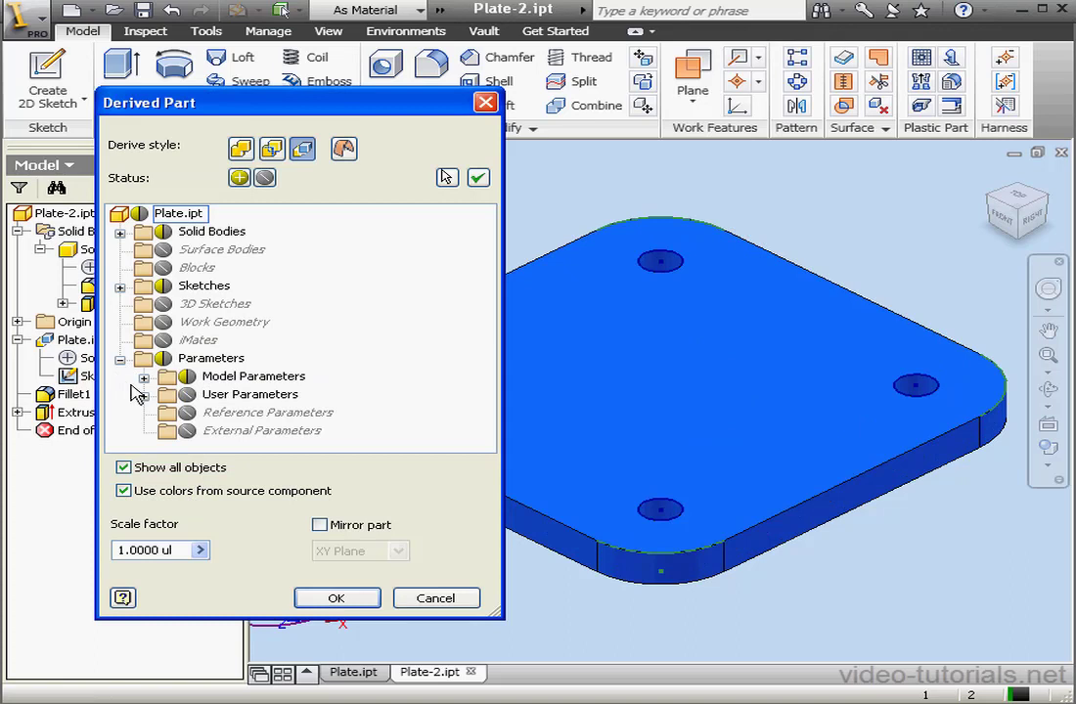
{"action": "left_click", "coordinate": [144, 376]}
{"action": "left_click", "coordinate": [210, 322]}
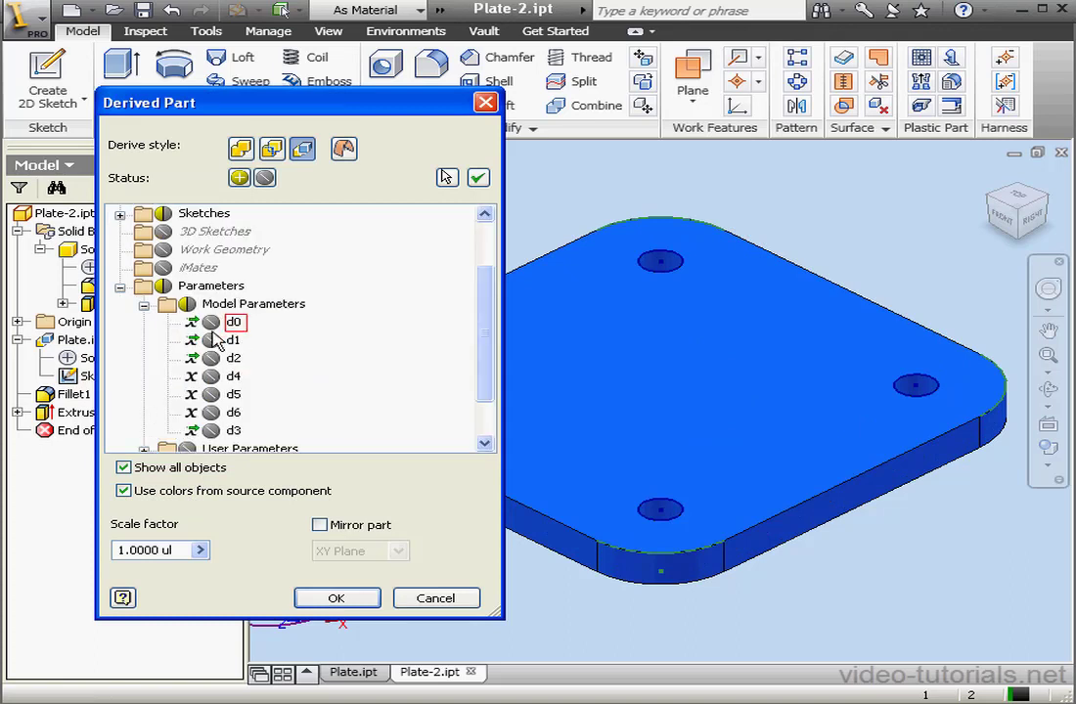
{"action": "left_click", "coordinate": [210, 339]}
{"action": "left_click", "coordinate": [210, 358]}
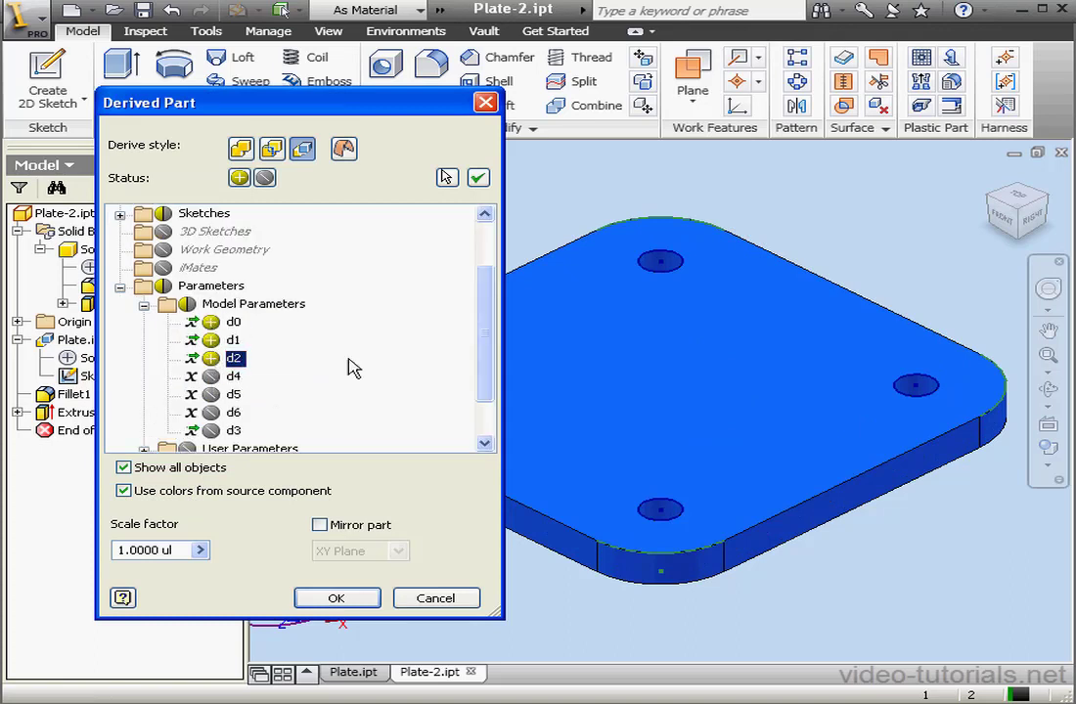
{"action": "scroll", "coordinate": [480, 401], "scroll_direction": "down", "scroll_amount": 1}
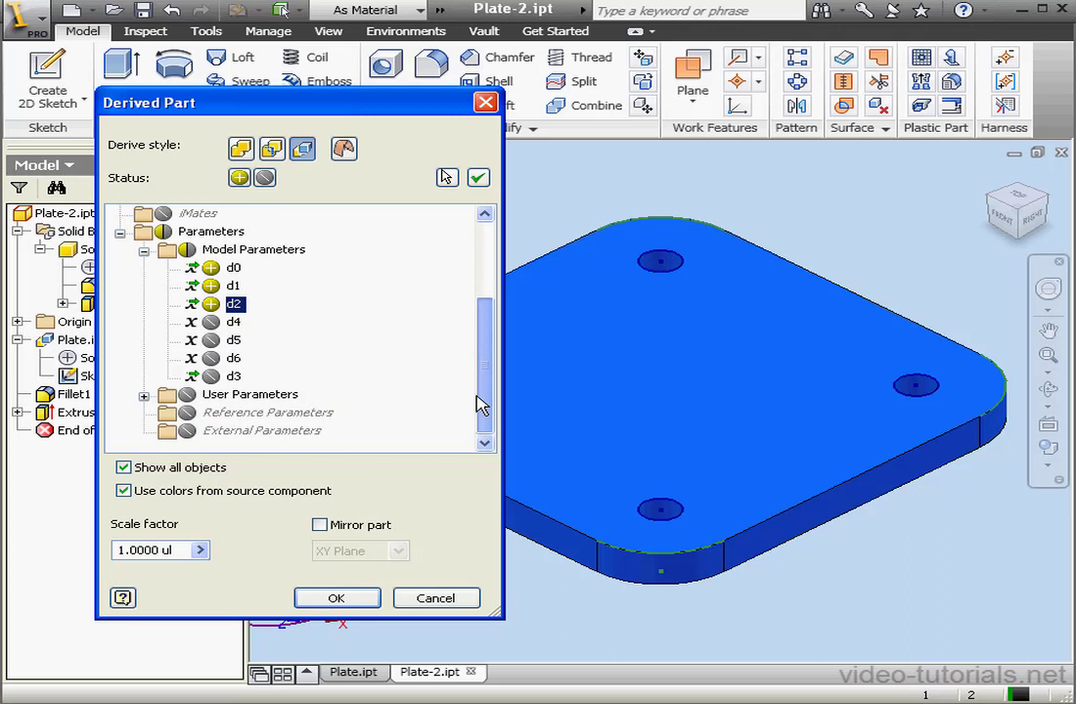
{"action": "left_click", "coordinate": [144, 395]}
{"action": "left_click", "coordinate": [210, 412]}
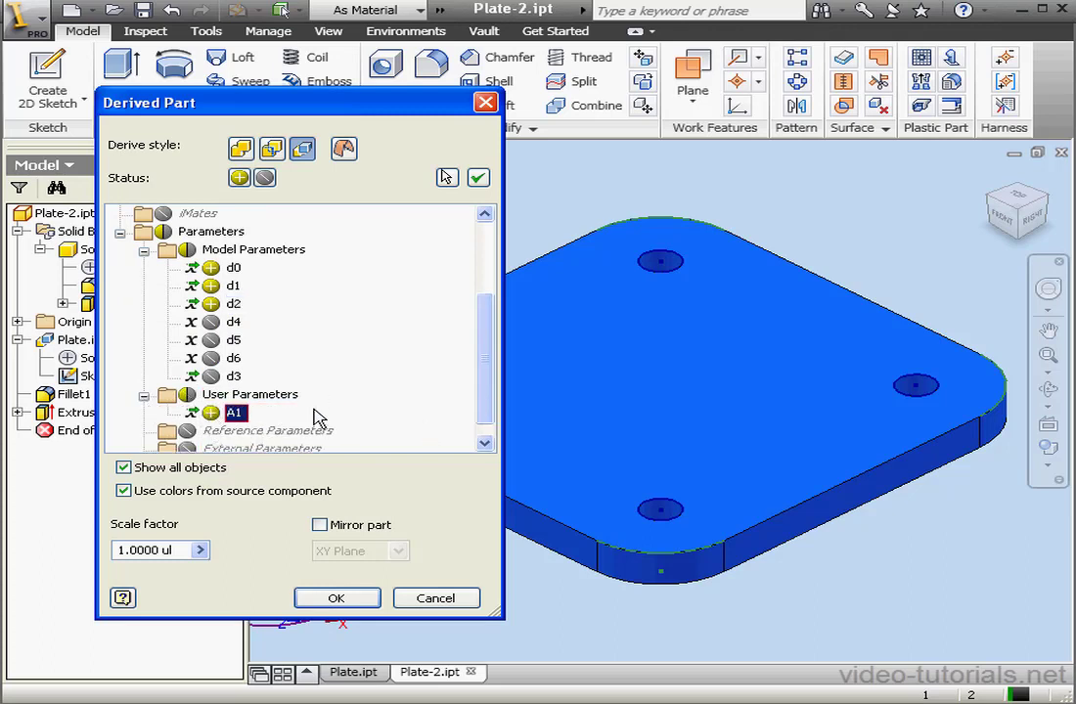
{"action": "left_click", "coordinate": [335, 598]}
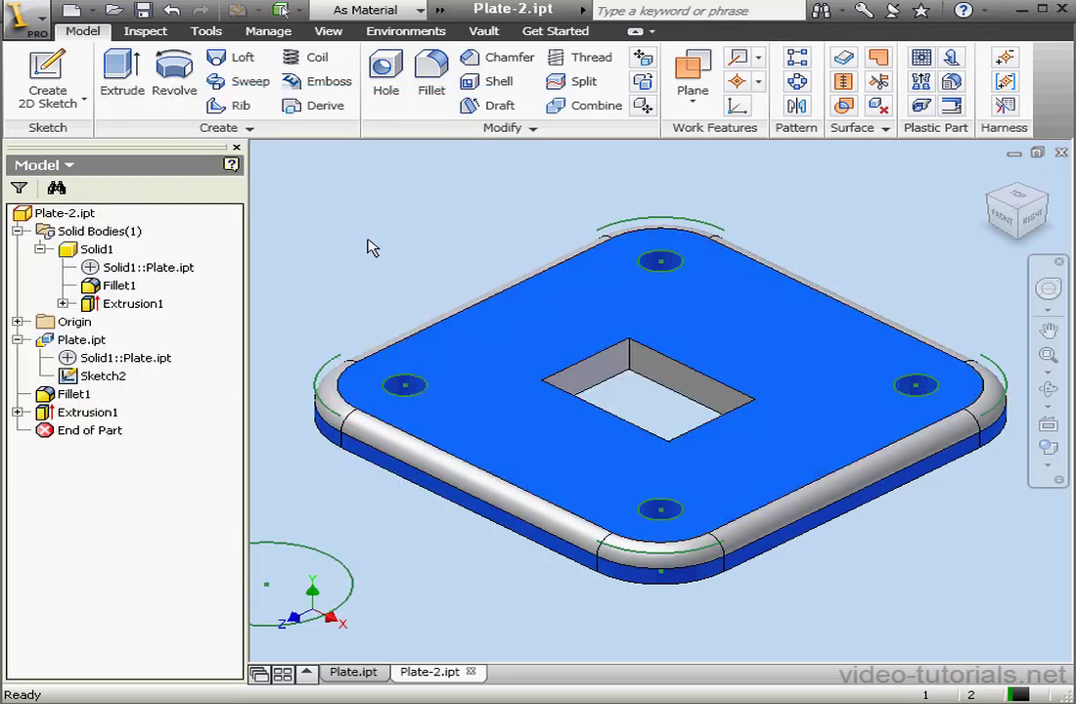
{"action": "left_click", "coordinate": [277, 33]}
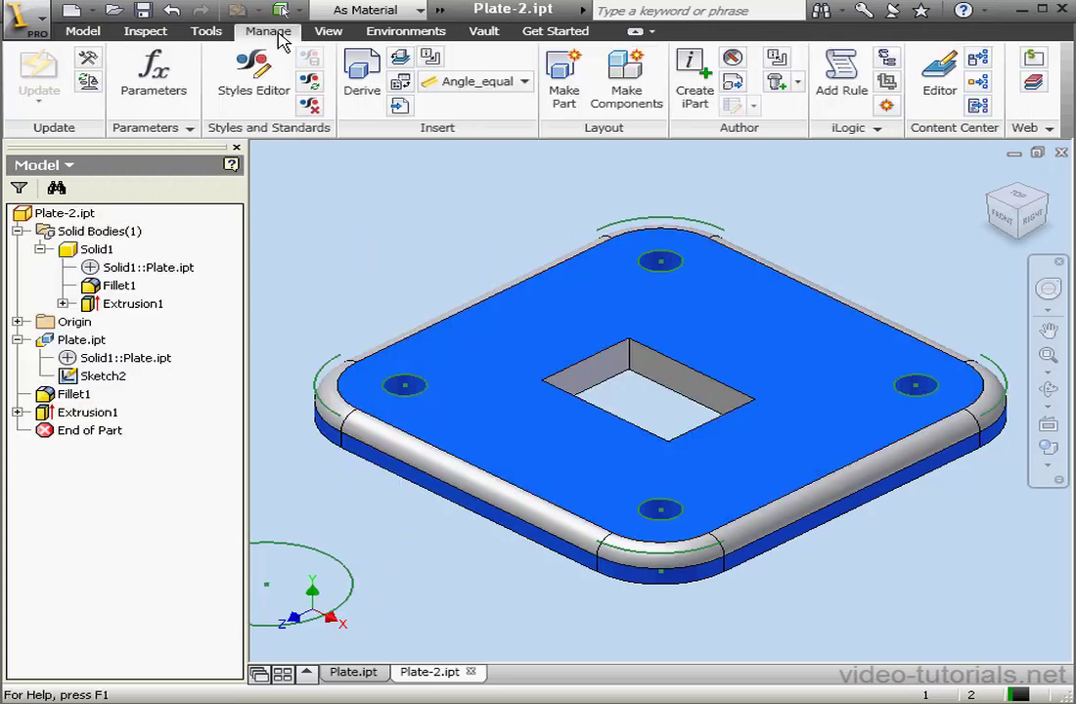
{"action": "left_click", "coordinate": [154, 76]}
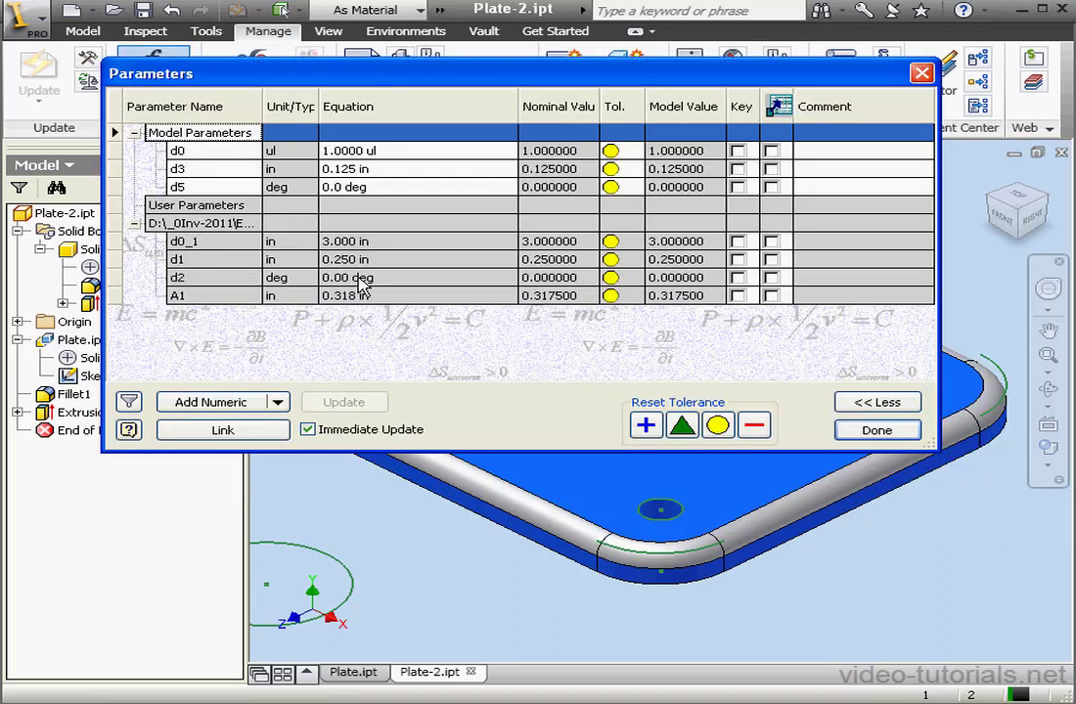
{"action": "left_click", "coordinate": [375, 243]}
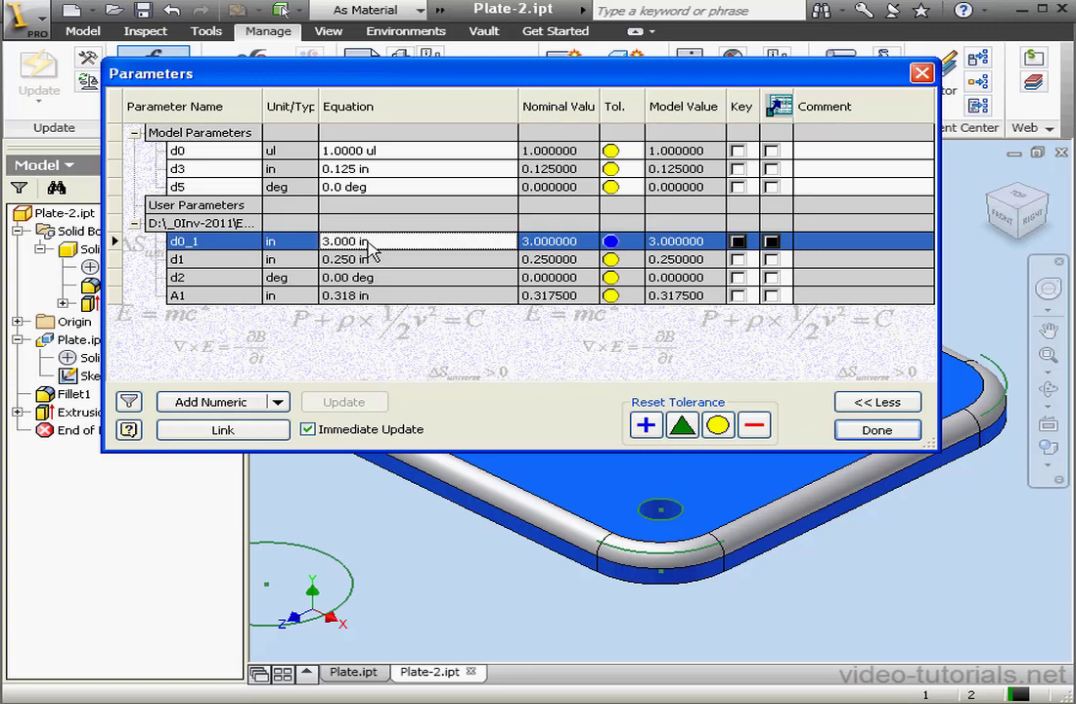
{"action": "left_click", "coordinate": [357, 260]}
{"action": "left_click", "coordinate": [359, 278]}
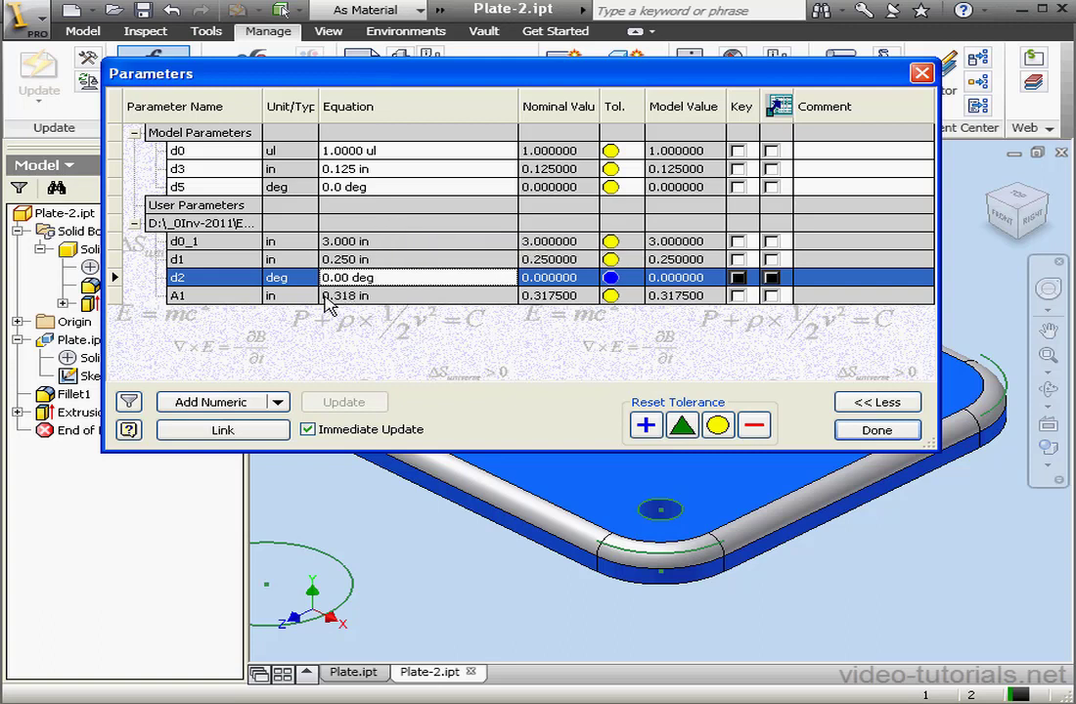
{"action": "left_click", "coordinate": [204, 295]}
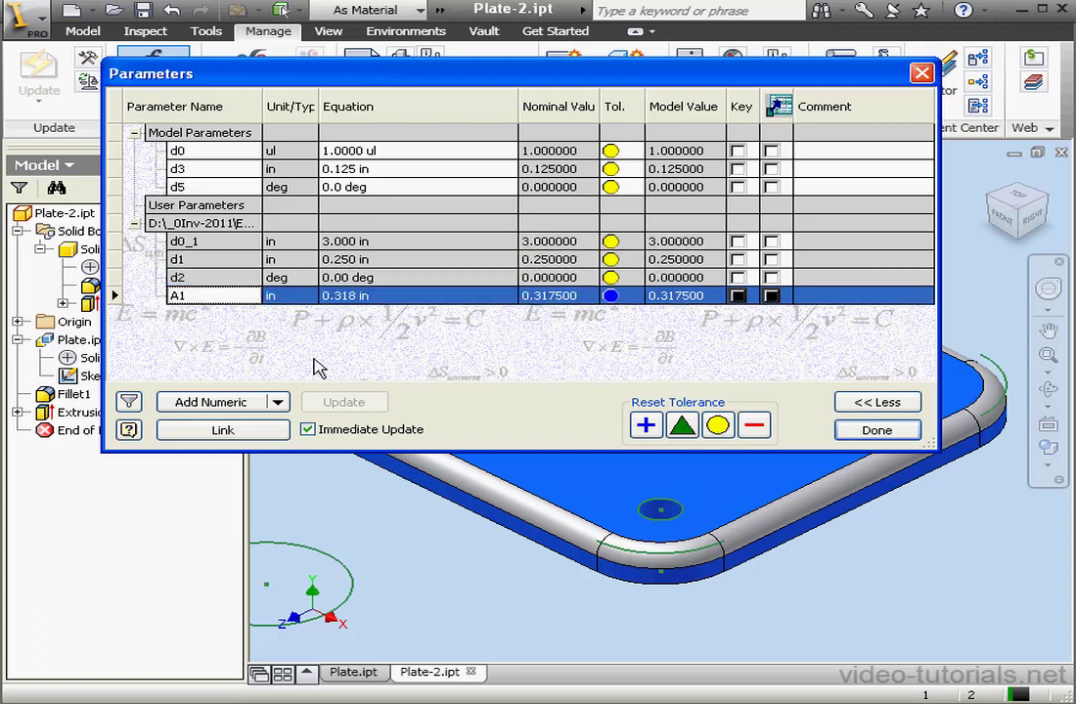
{"action": "left_click", "coordinate": [894, 435]}
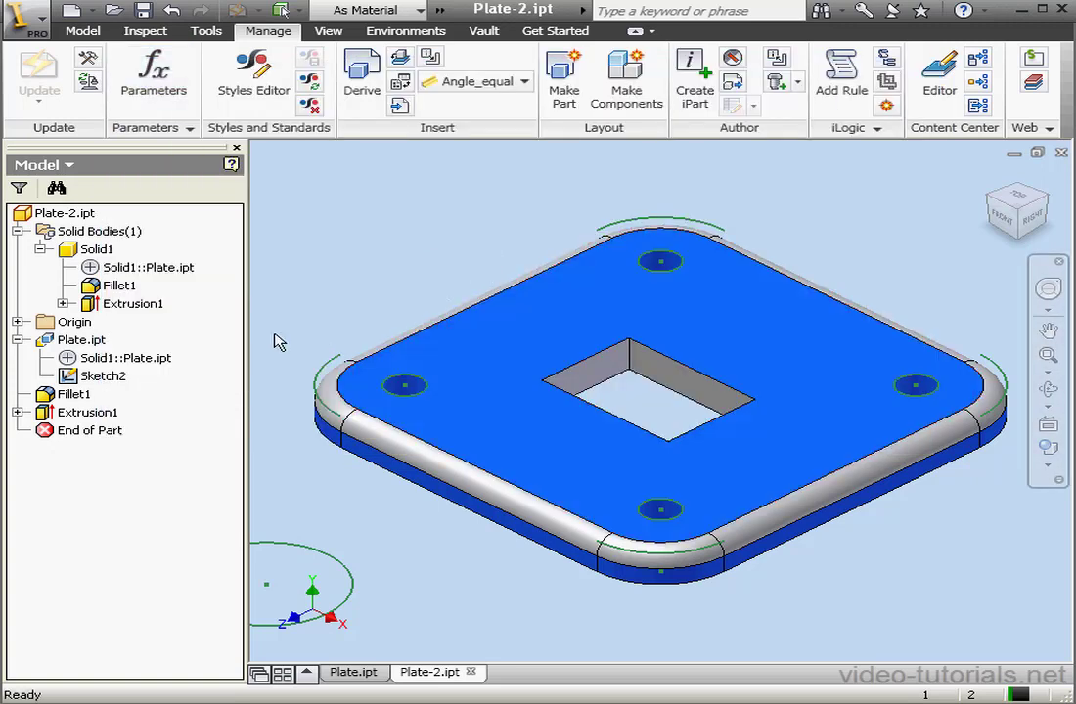
Break Plate-2's link with its base component Plate.ipt.
{"action": "right_click", "coordinate": [84, 341]}
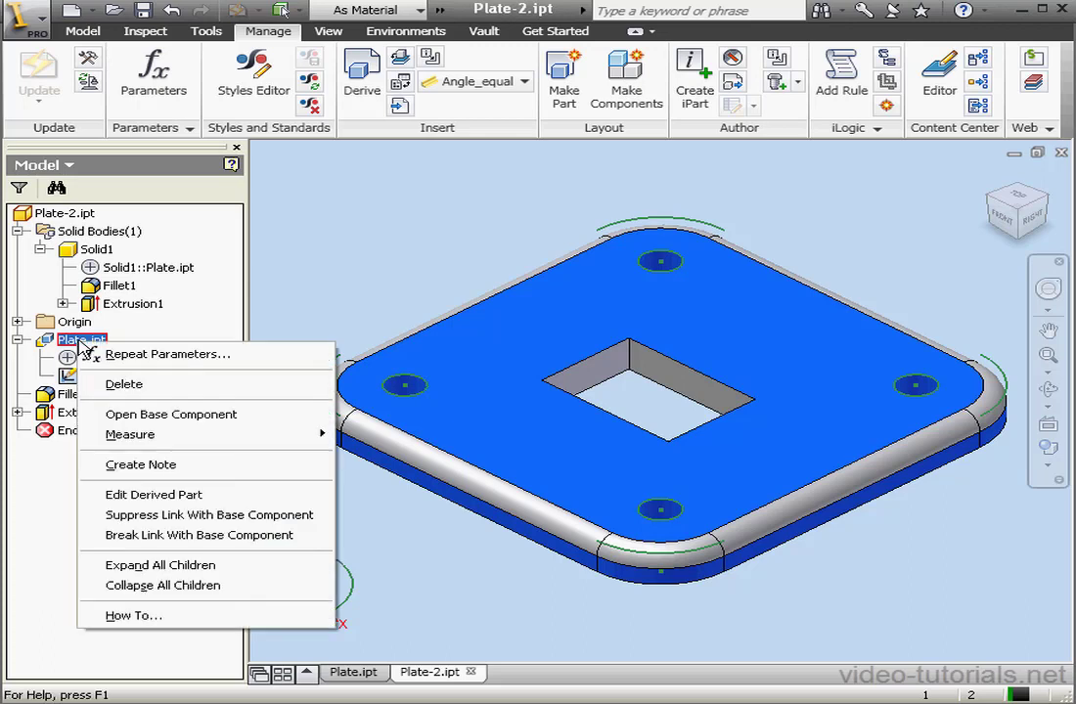
{"action": "left_click", "coordinate": [199, 537]}
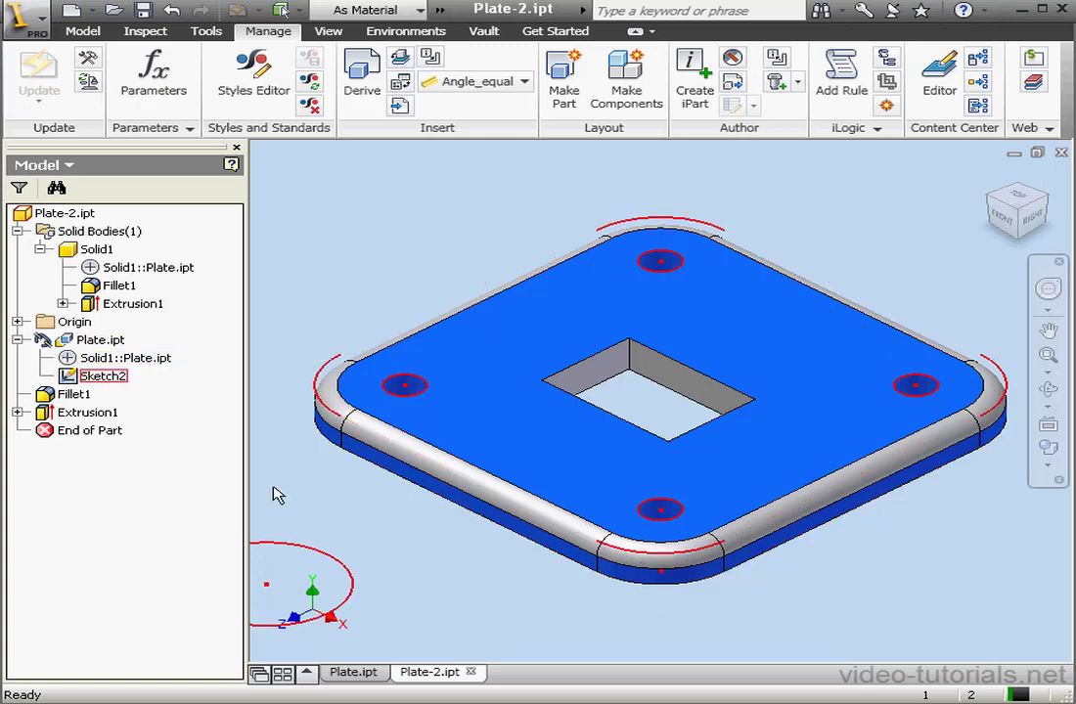
{"action": "right_click", "coordinate": [98, 381]}
{"action": "left_click", "coordinate": [182, 478]}
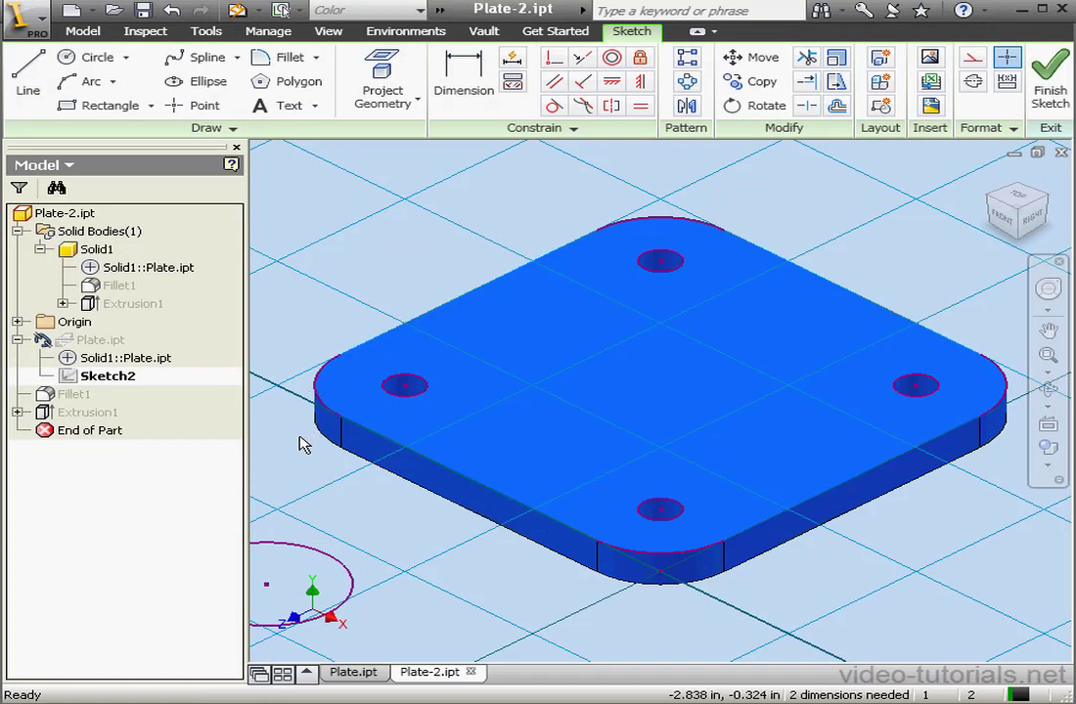
{"action": "left_click_drag", "start_coordinate": [311, 376], "coordinate": [283, 346]}
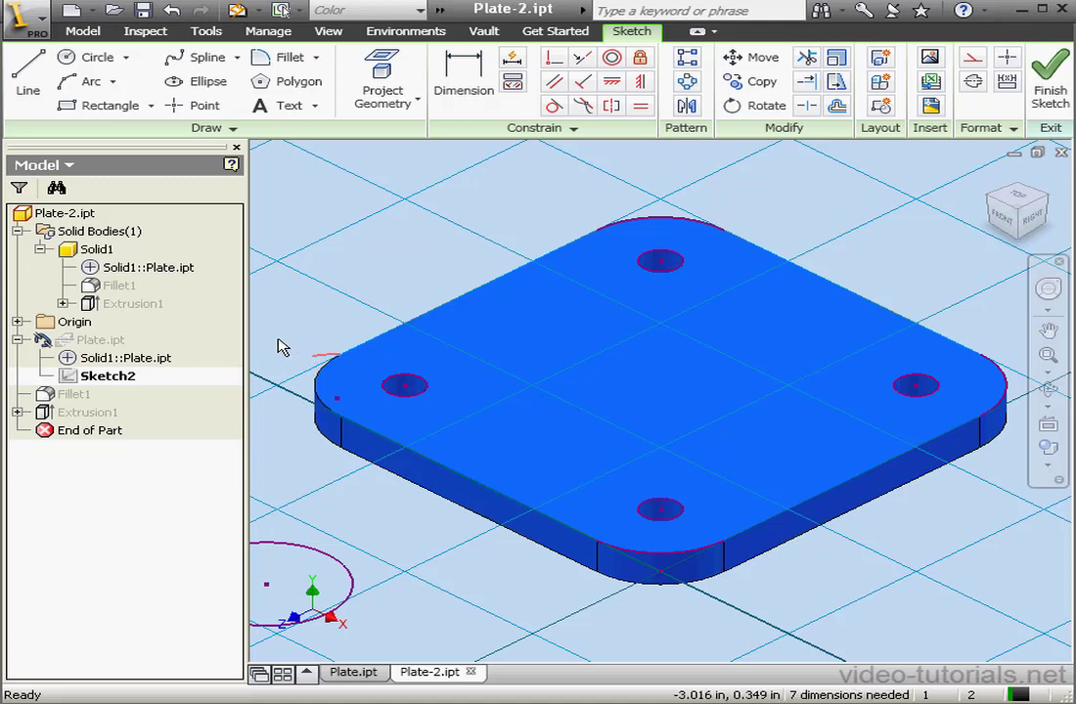
{"action": "left_click", "coordinate": [171, 10]}
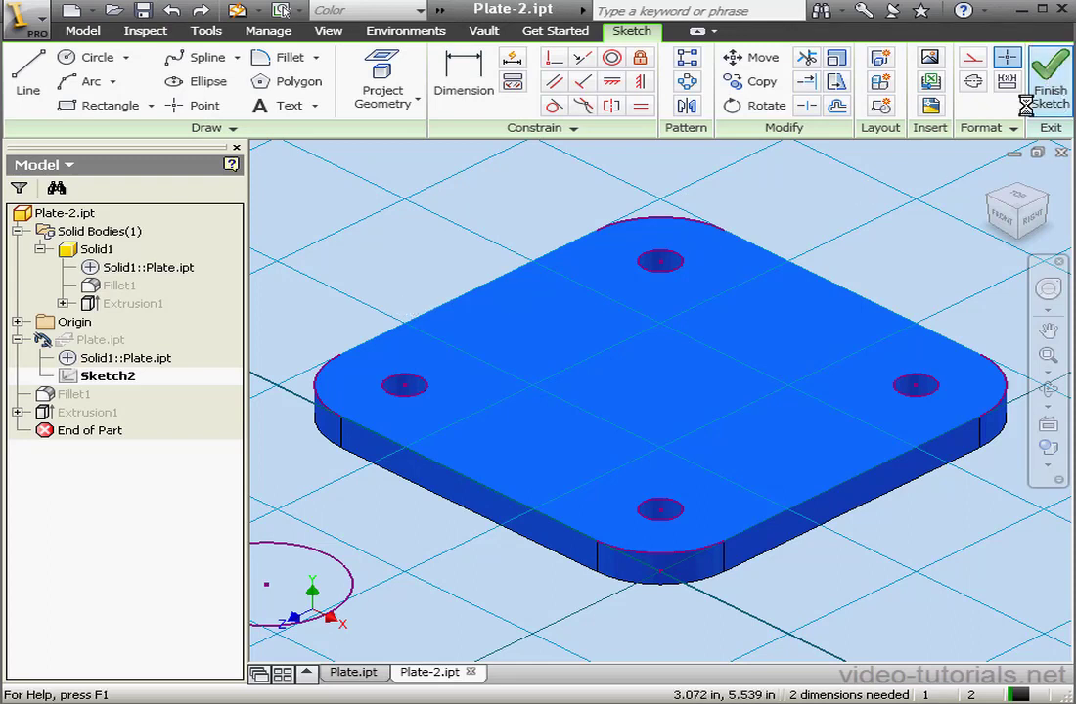
{"action": "left_click", "coordinate": [1049, 78]}
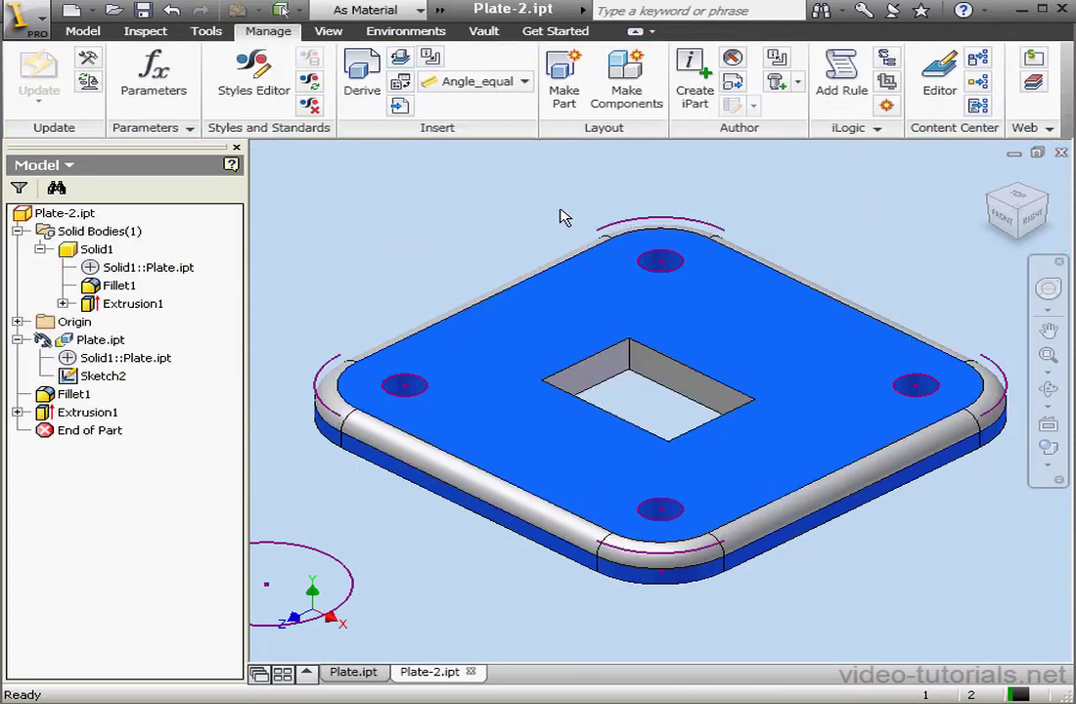